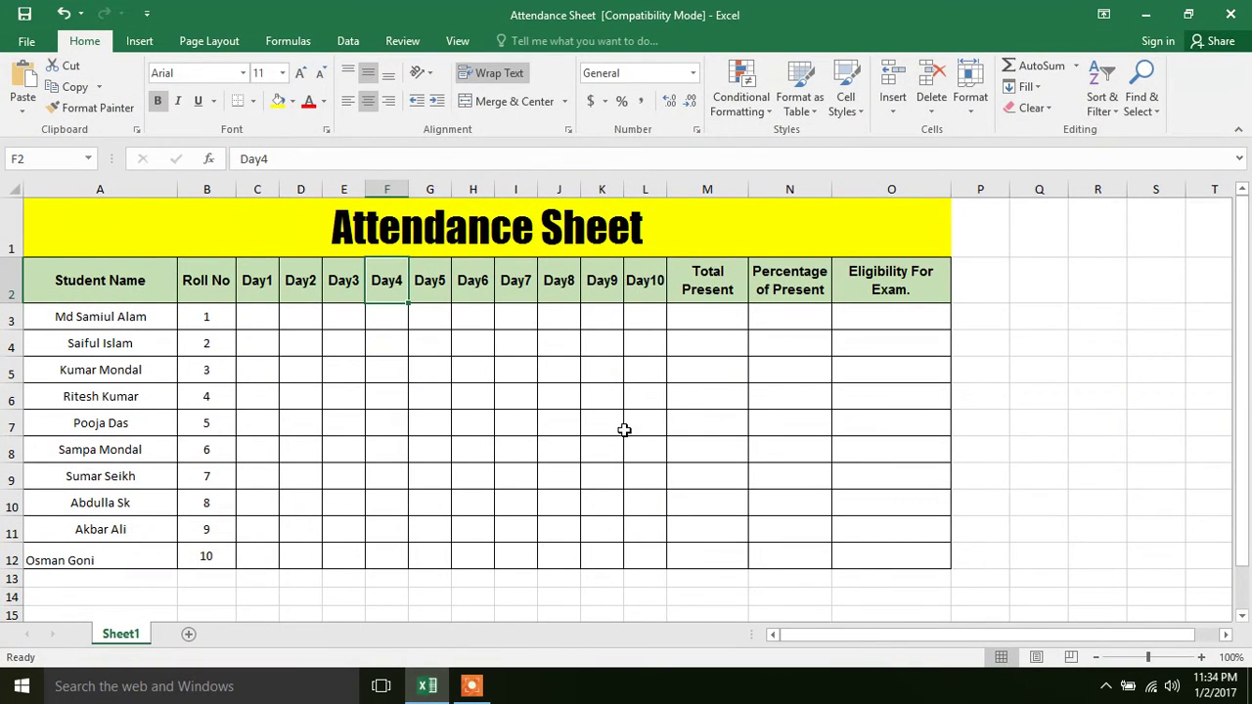
- Mark the student with roll number 1 as P for Day1 through Day5 in row 3
click(626, 430)
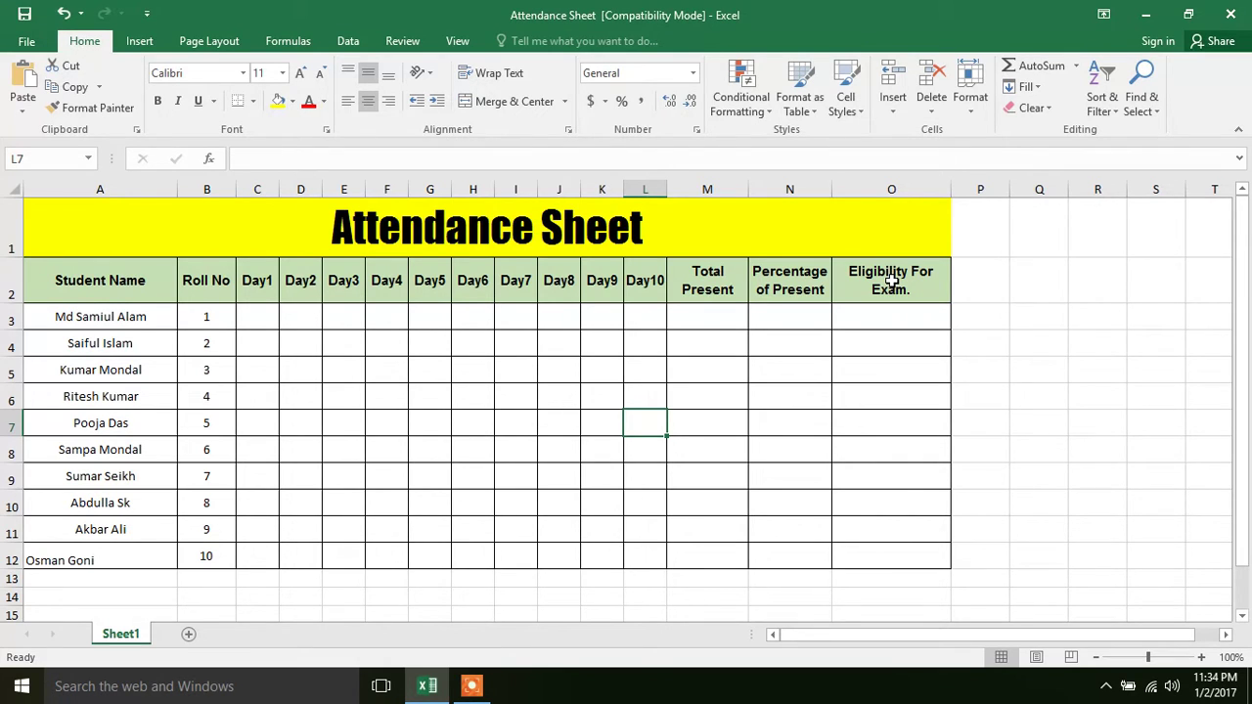
click(258, 320)
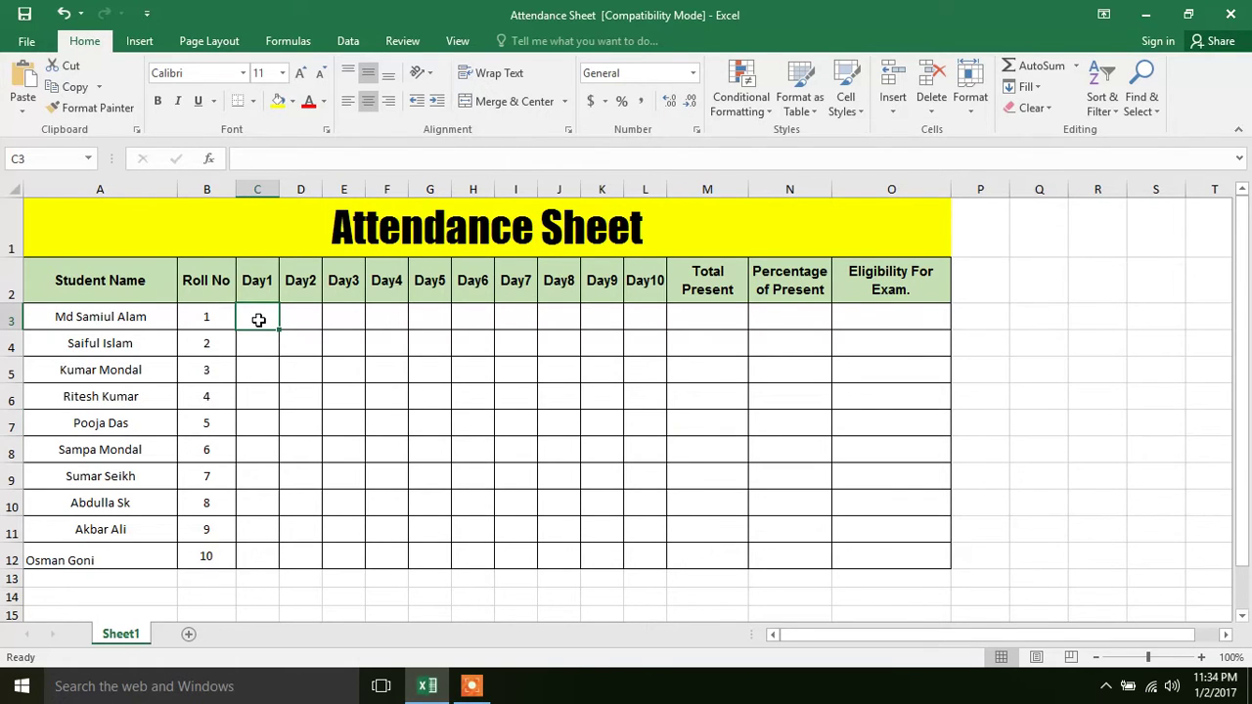
key(Tab)
text(P)
key(Tab)
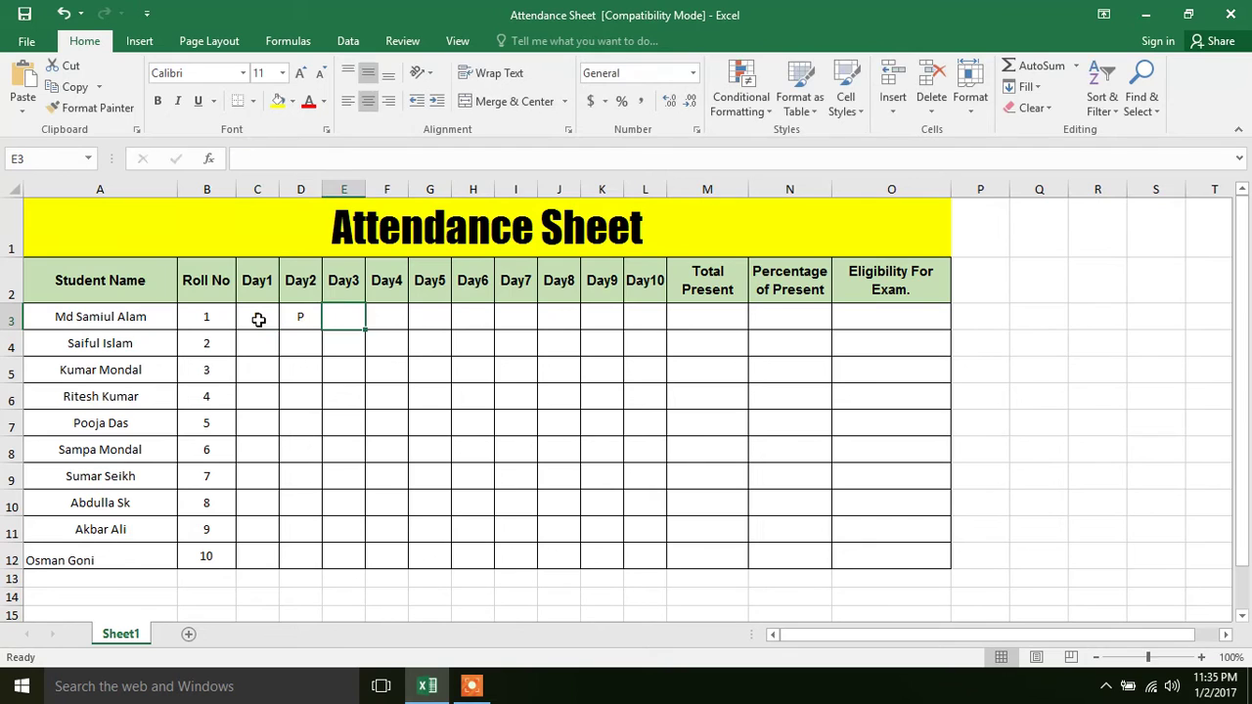
text(P)
key(Tab)
text(P)
key(Tab)
text(P)
key(Tab)
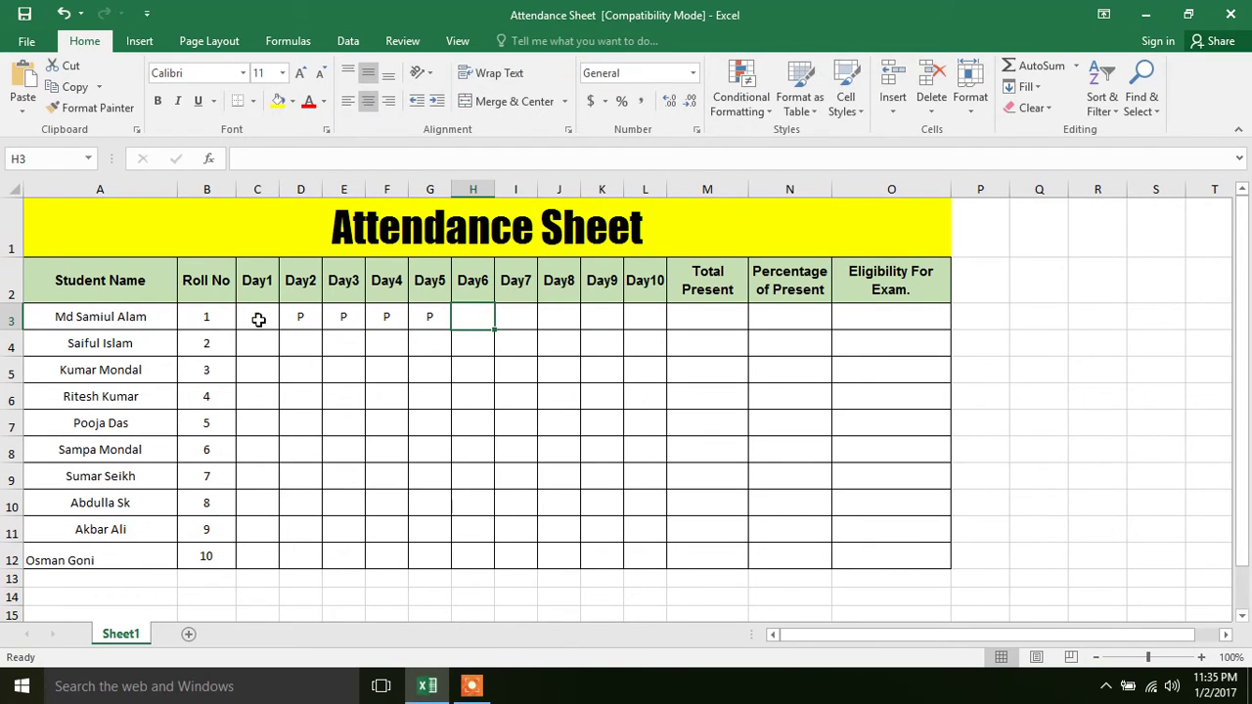
- Complete roll number 1's attendance with A for Day6 to Day8 and P for Day9 and Day10
text(A)
key(Tab)
text(A)
key(Tab)
text(AP)
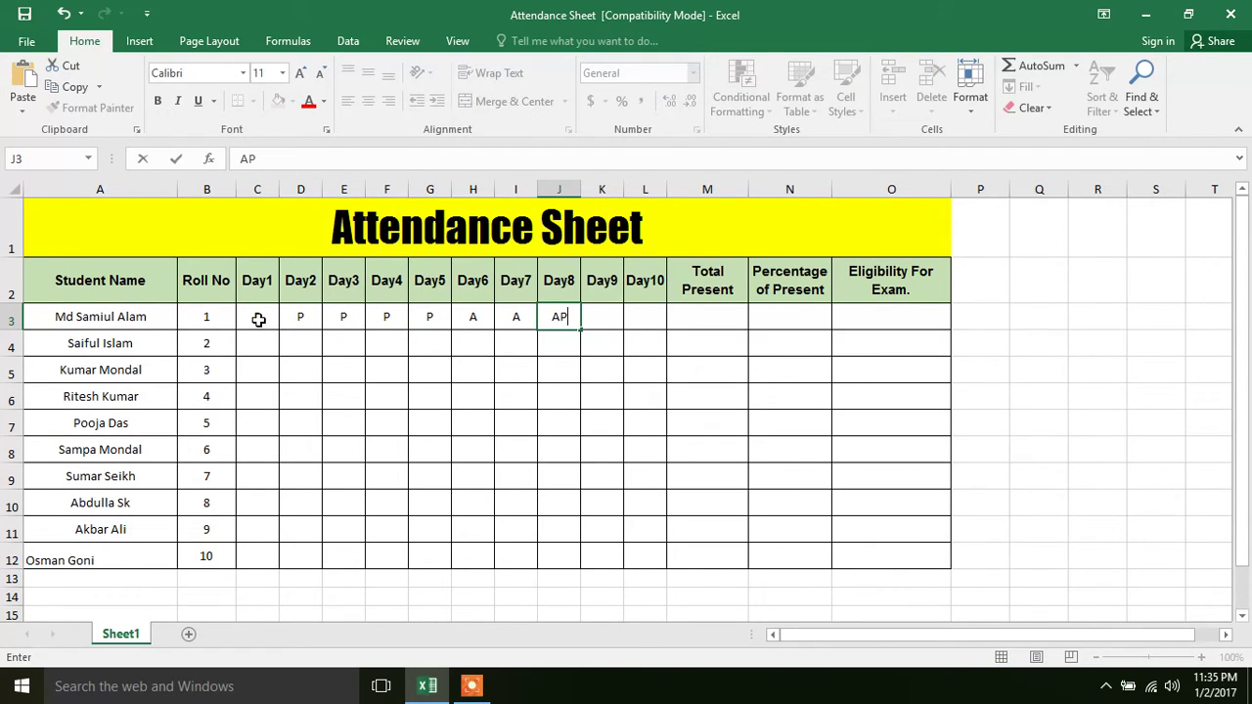
key(BackSpace)
key(Tab)
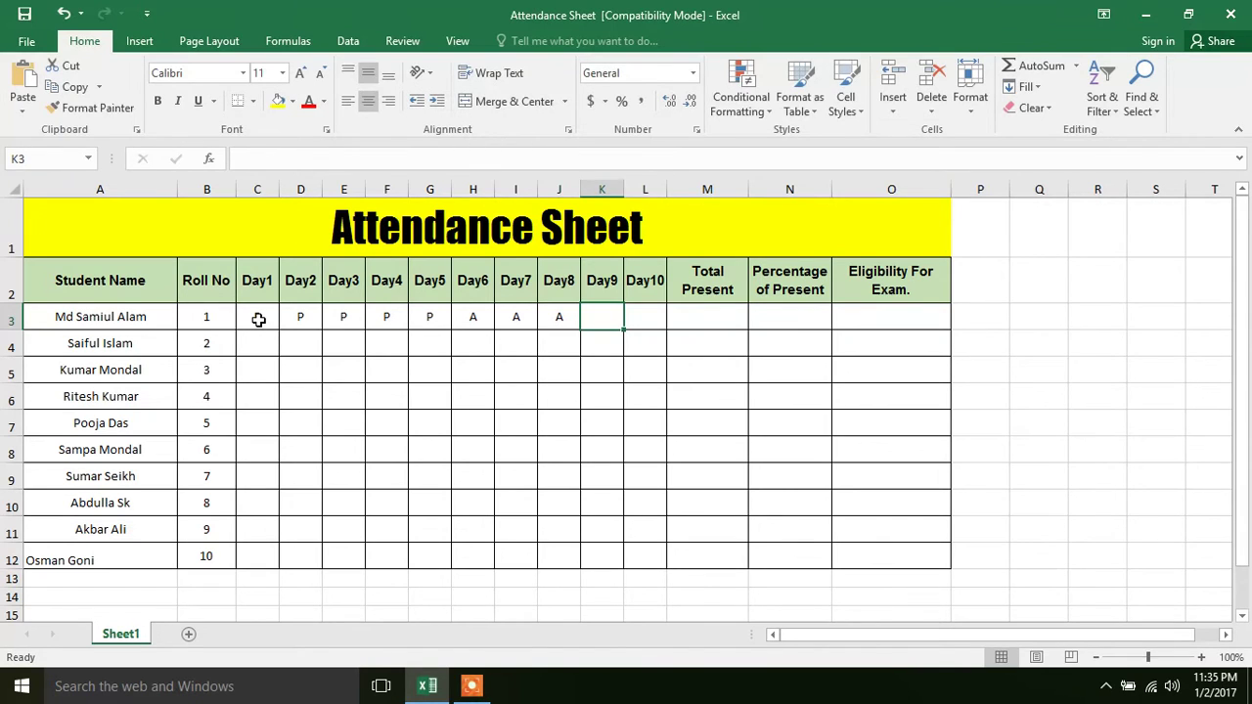
text(P)
key(Tab)
text(P)
key(Tab)
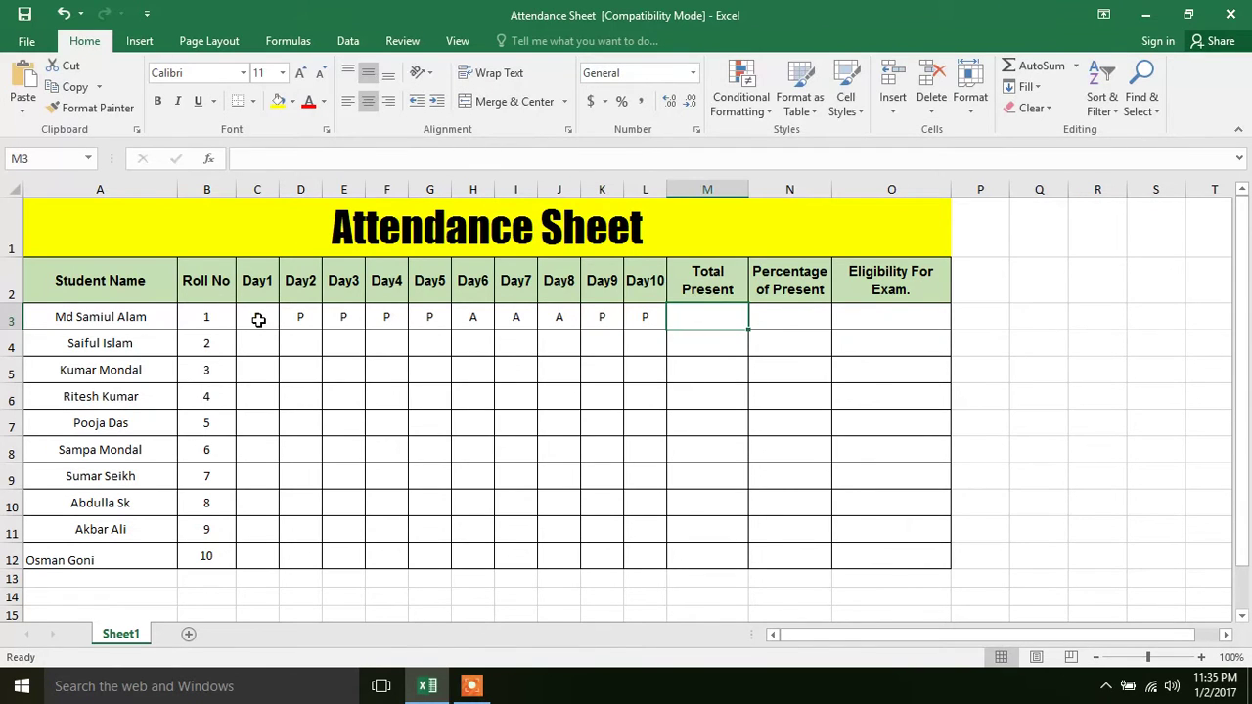
- Fill roll number 2's attendance in row 4 with P for Day1 to Day7 and A for Day8 to Day10
key(Down)
key(Left)
key(Left)
key(Left)
key(Left)
key(Left)
key(Left)
key(Left)
key(Left)
key(Left)
key(Left)
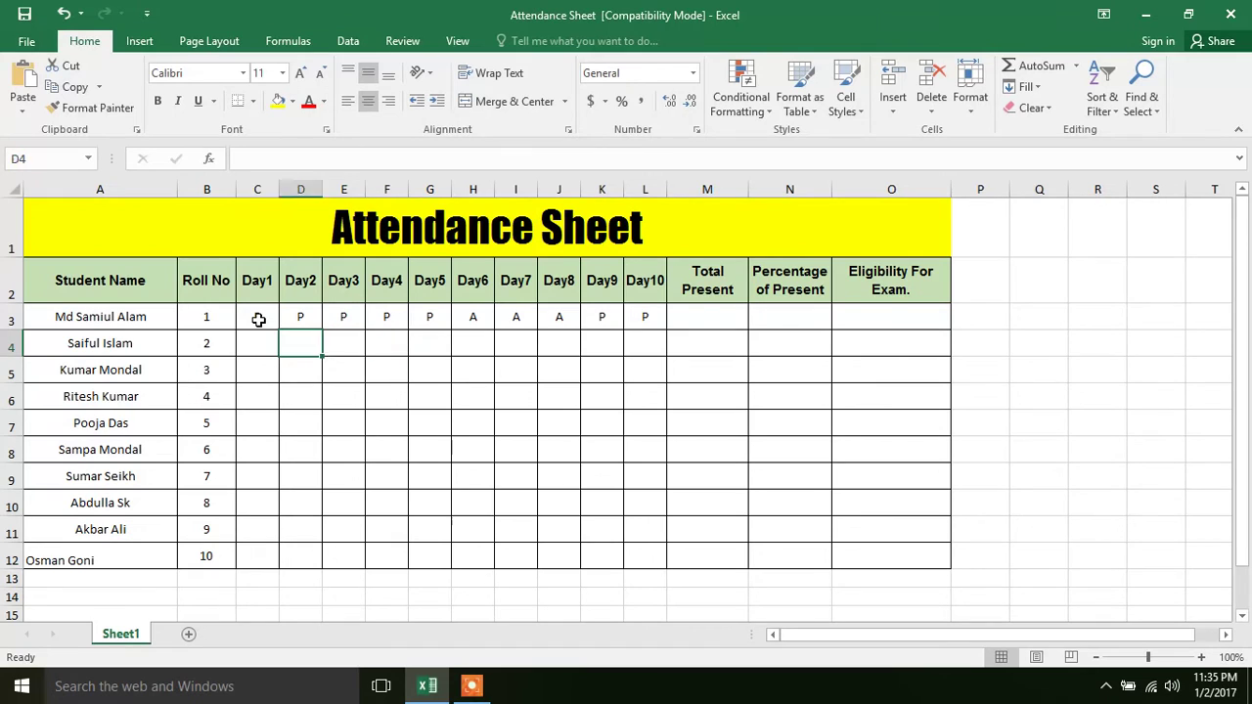
text(P)
key(Tab)
text(P)
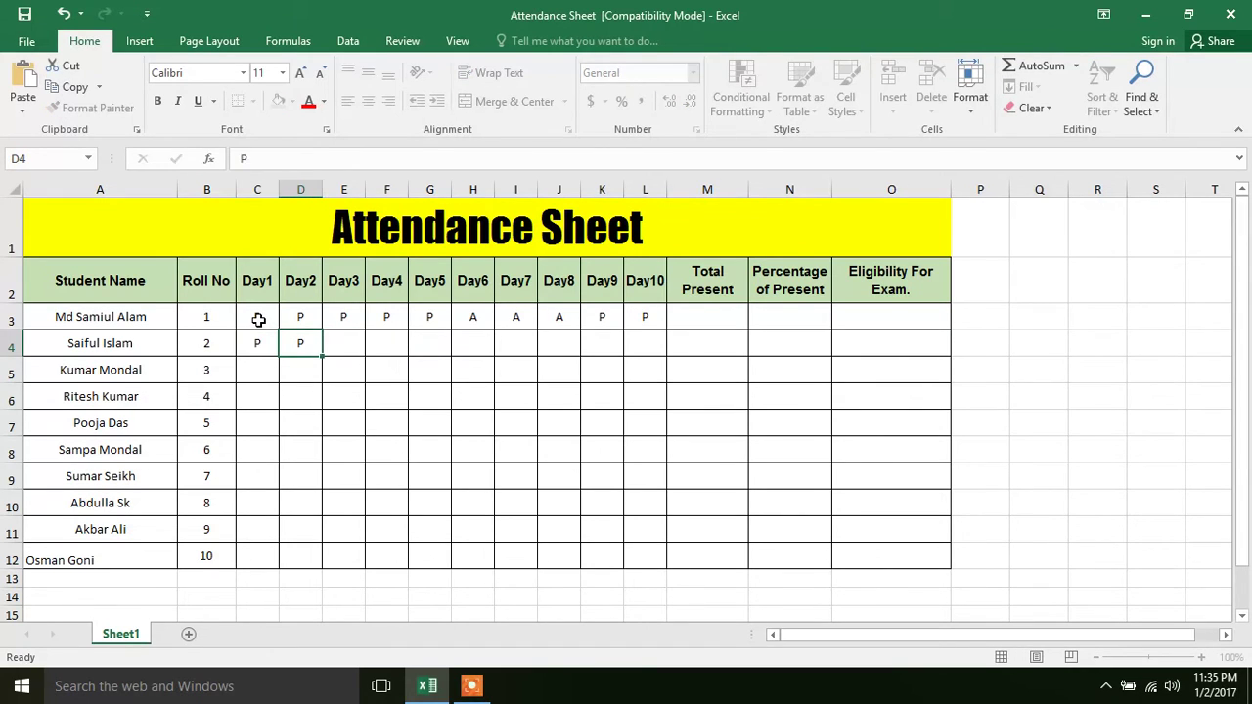
key(Tab)
text(P)
key(Tab)
text(P	P	P	P	P)
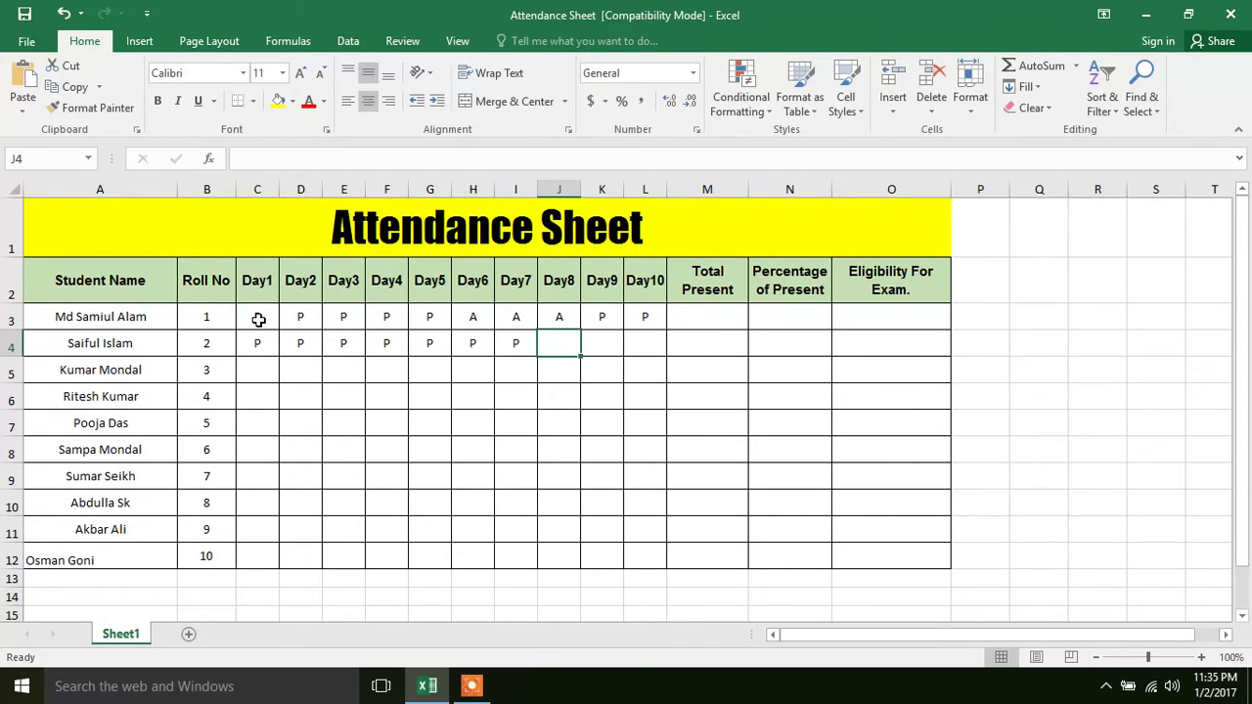
text(A	A	A)
- Mark the student with roll number 3 as P for Day1 through Day6 in row 5
key(Down)
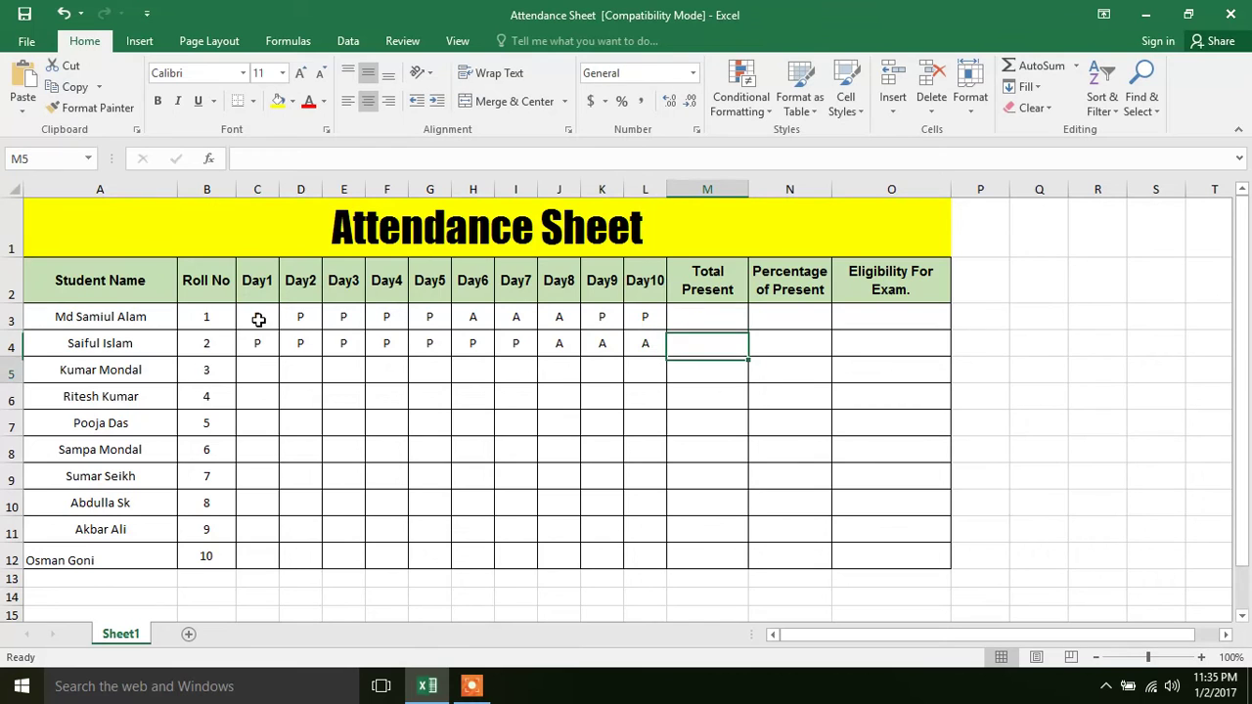
key(Left)
key(Left)
key(Left)
key(Left)
key(Left)
key(Left)
key(Left)
key(Left)
key(Left)
key(Left)
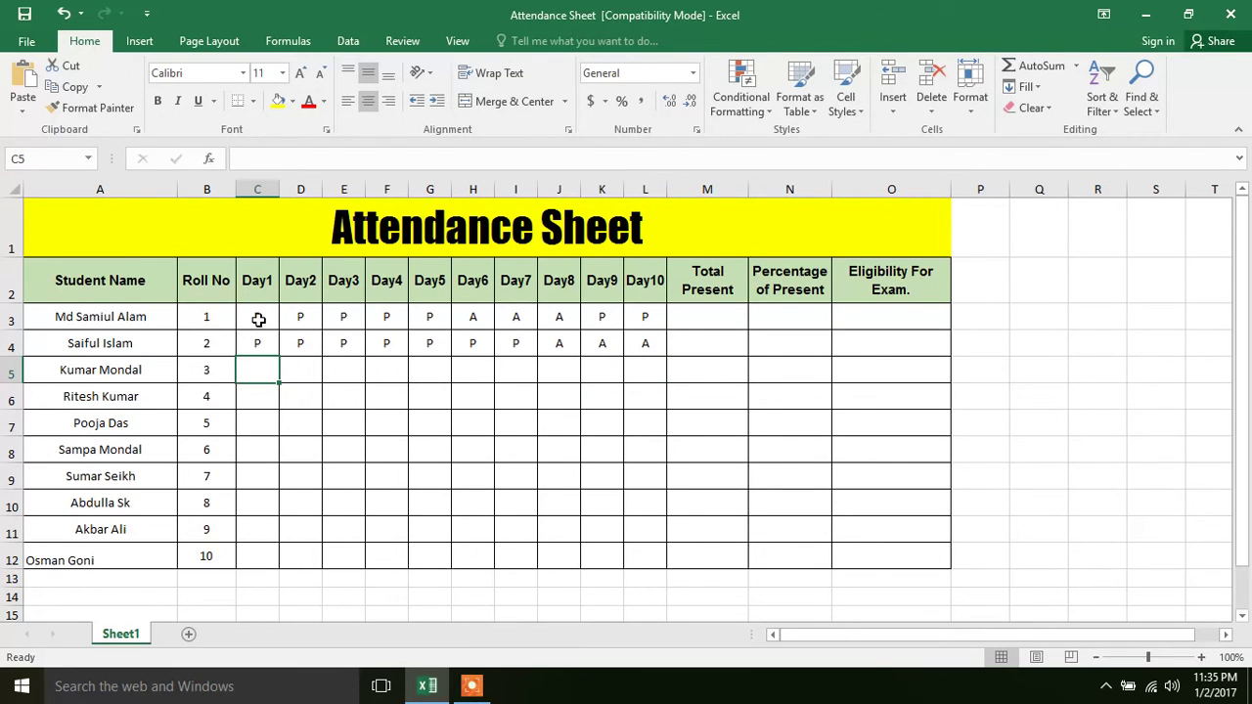
text(P	P	P	P	P	P)
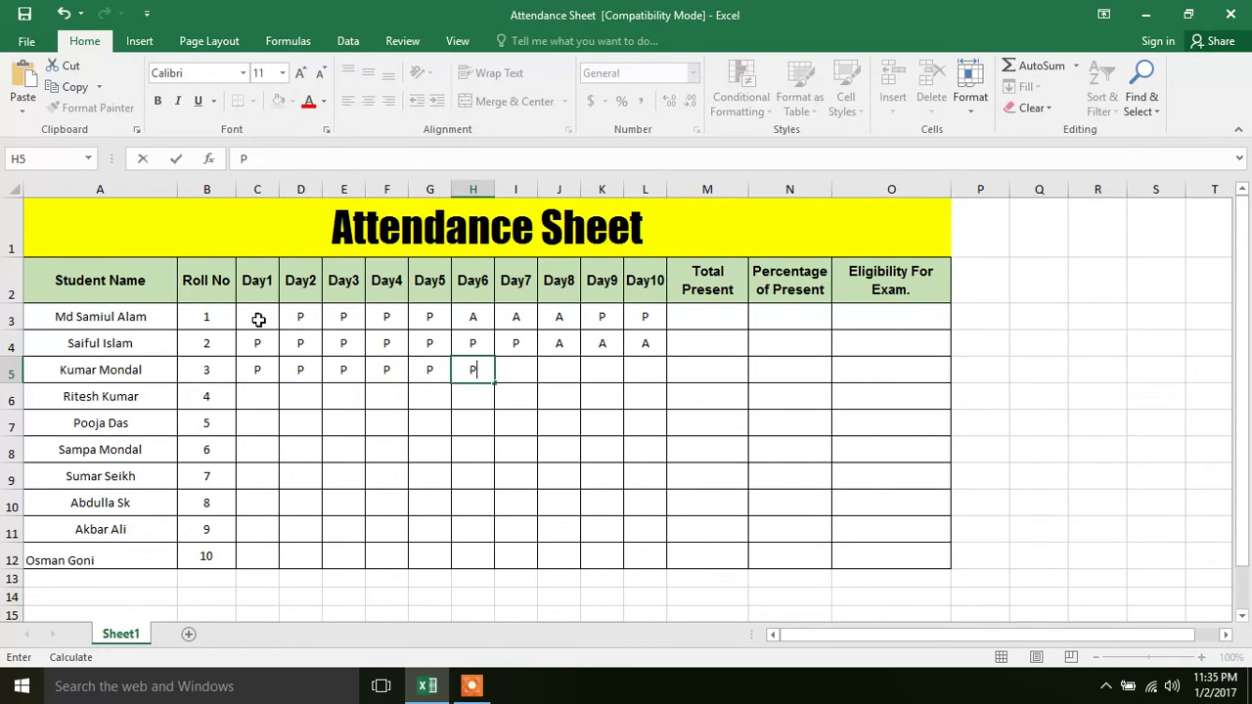
- Complete roll number 3's attendance with A for Day7 and Day8 and P for Day9 and Day10
key(Tab)
text(AA)
key(Tab)
text(A)
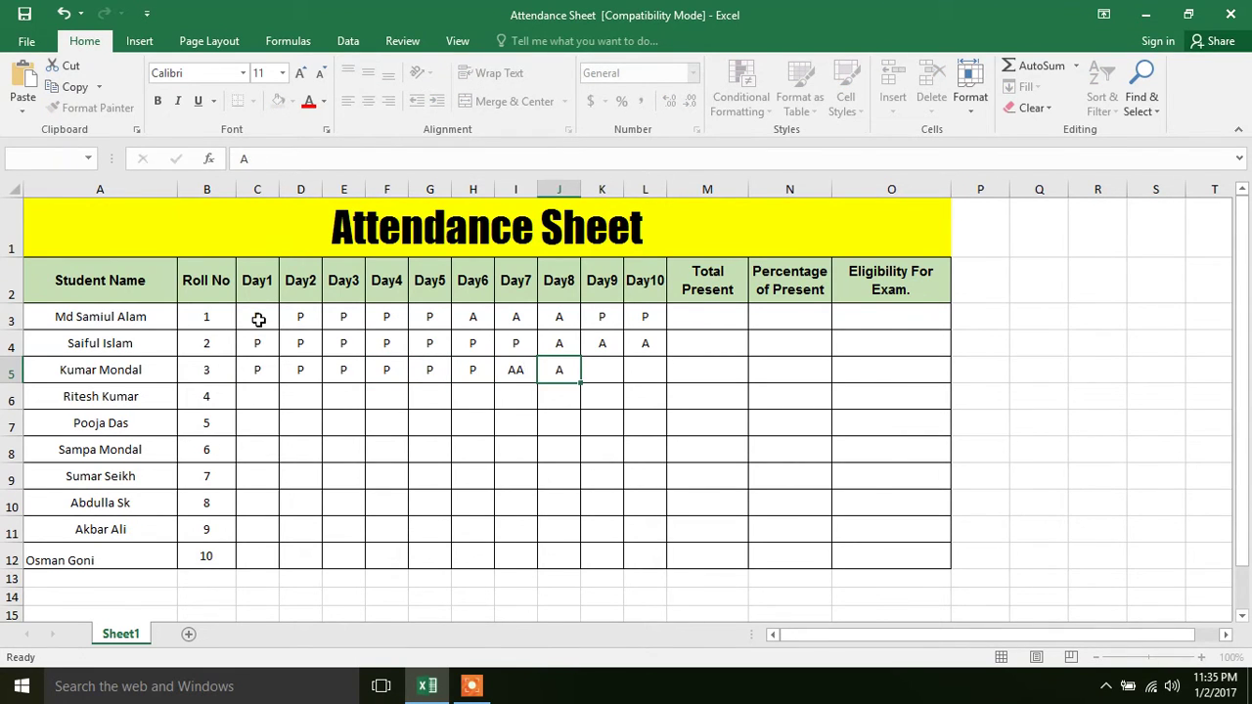
key(Tab)
key(Left)
key(Left)
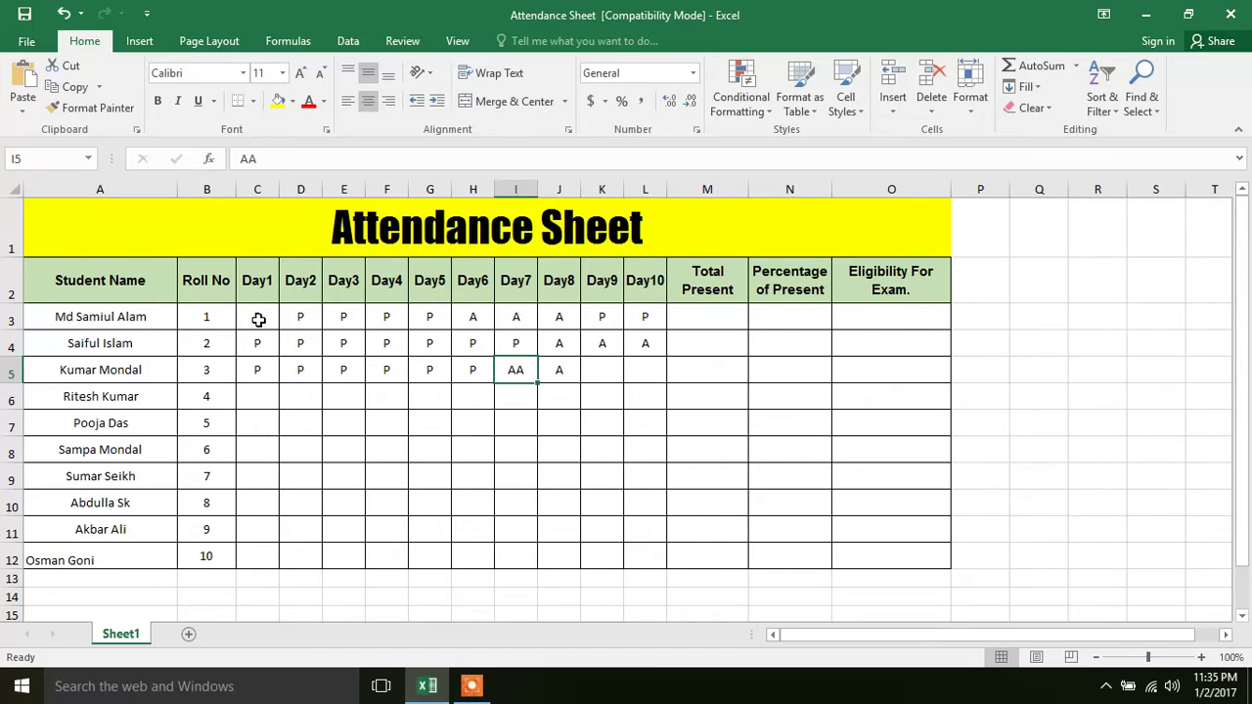
text(A)
key(Tab)
key(Tab)
text(P)
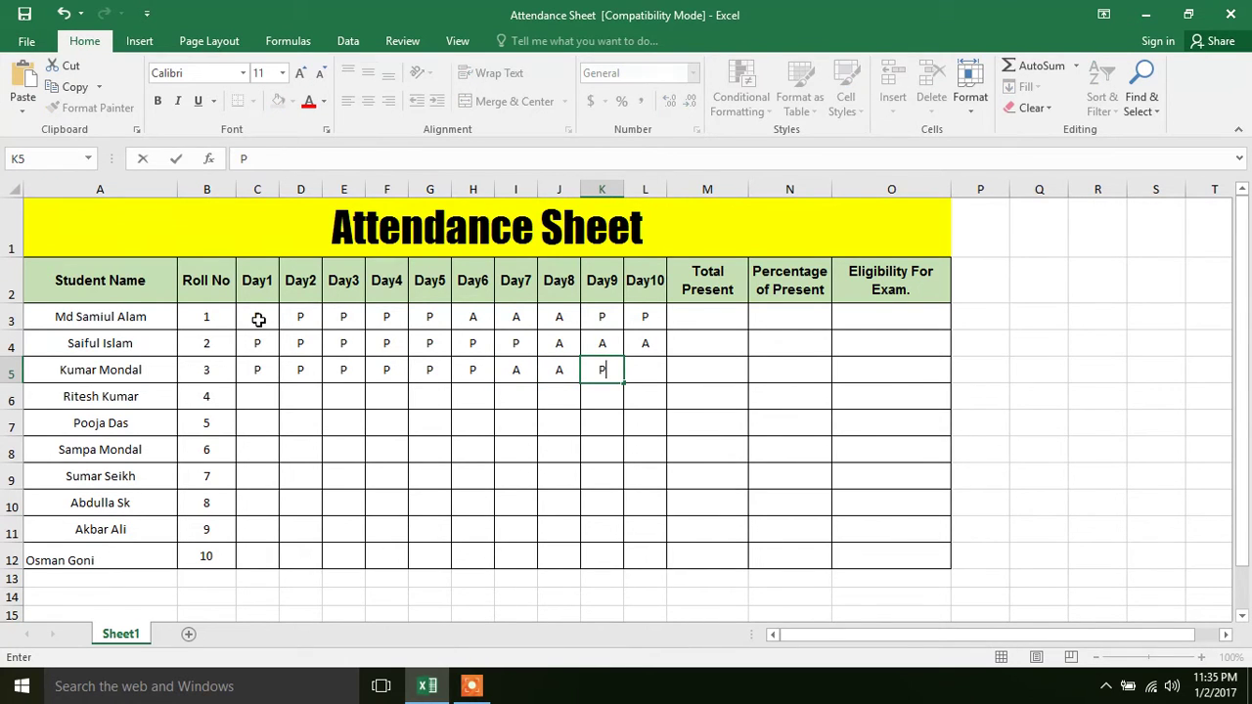
key(Tab)
text(P)
- Fill roll number 4's attendance in row 6 with P for all ten days
key(Down)
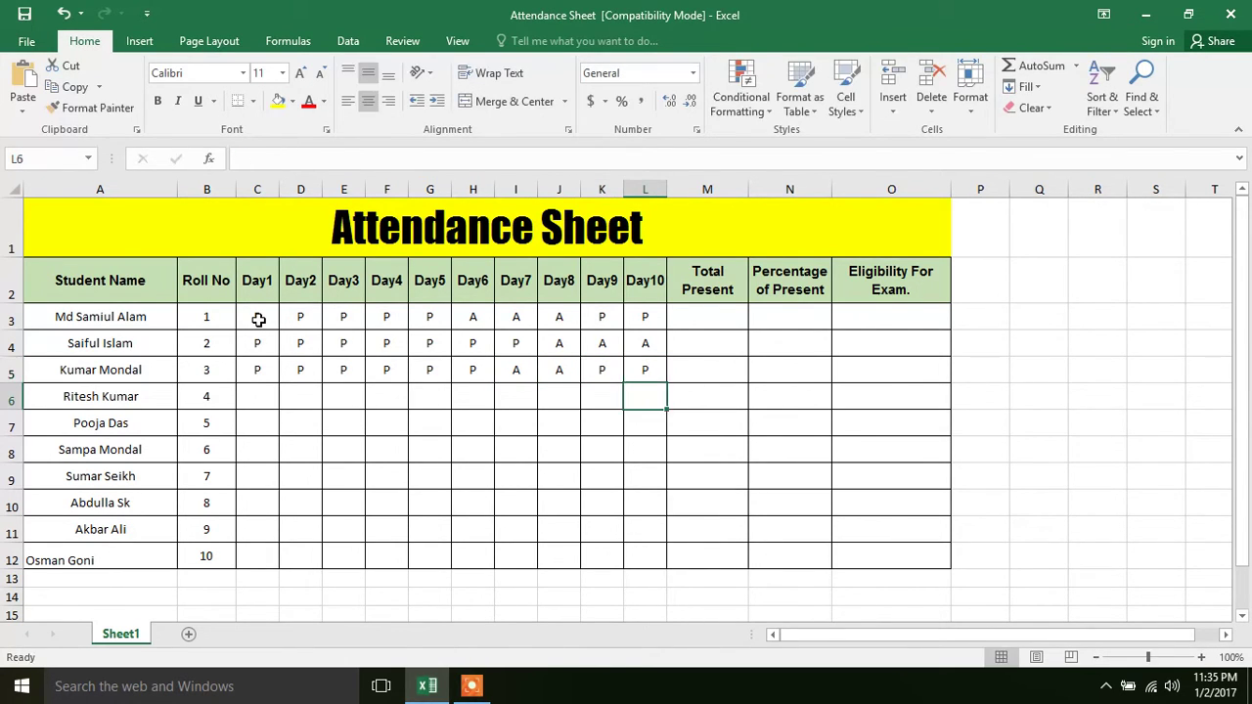
key(Left)
key(Left)
key(Left)
key(Left)
key(Left)
key(Left)
key(Left)
key(Left)
key(Left)
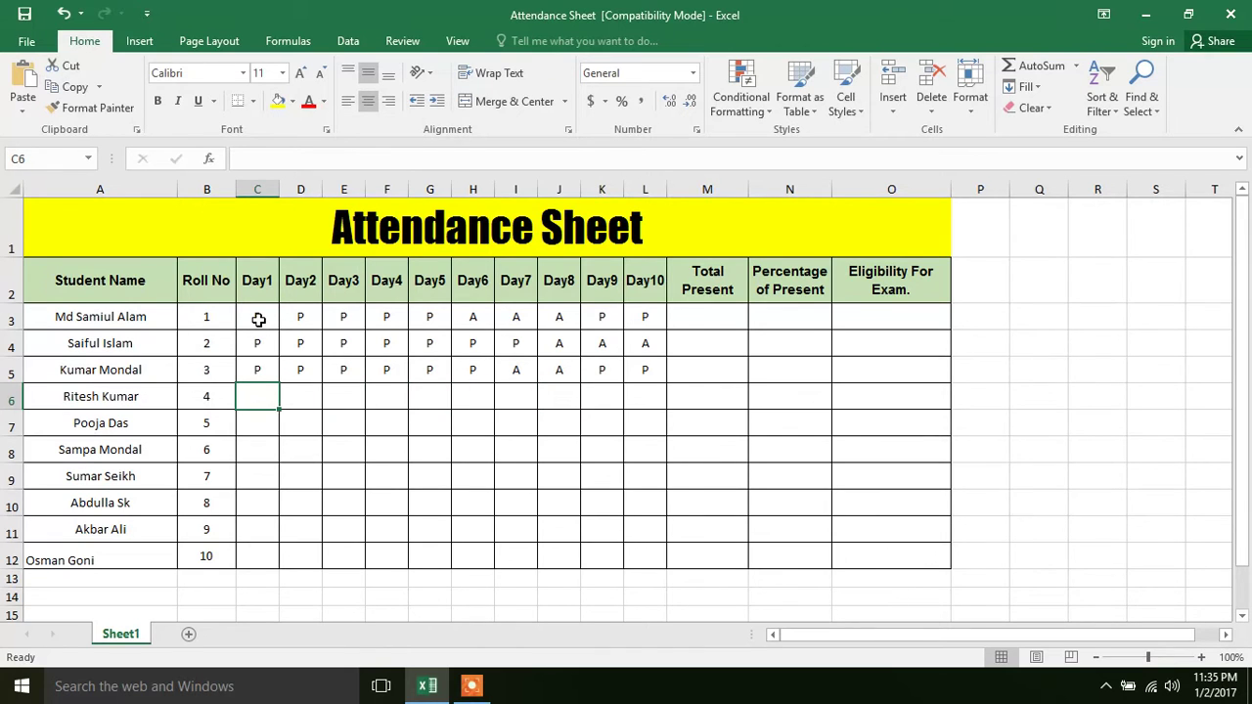
text(P)
key(Tab)
text(P)
key(Tab)
text(P)
key(Tab)
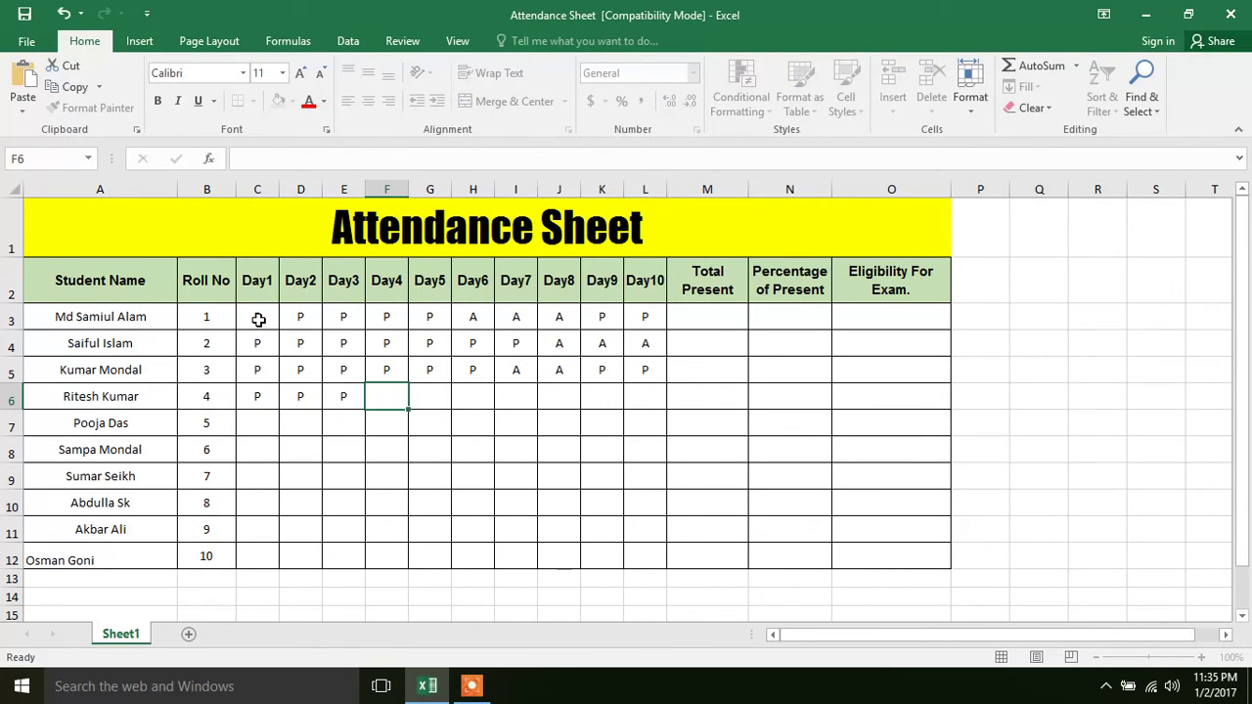
text(P	P	P	P	P	)
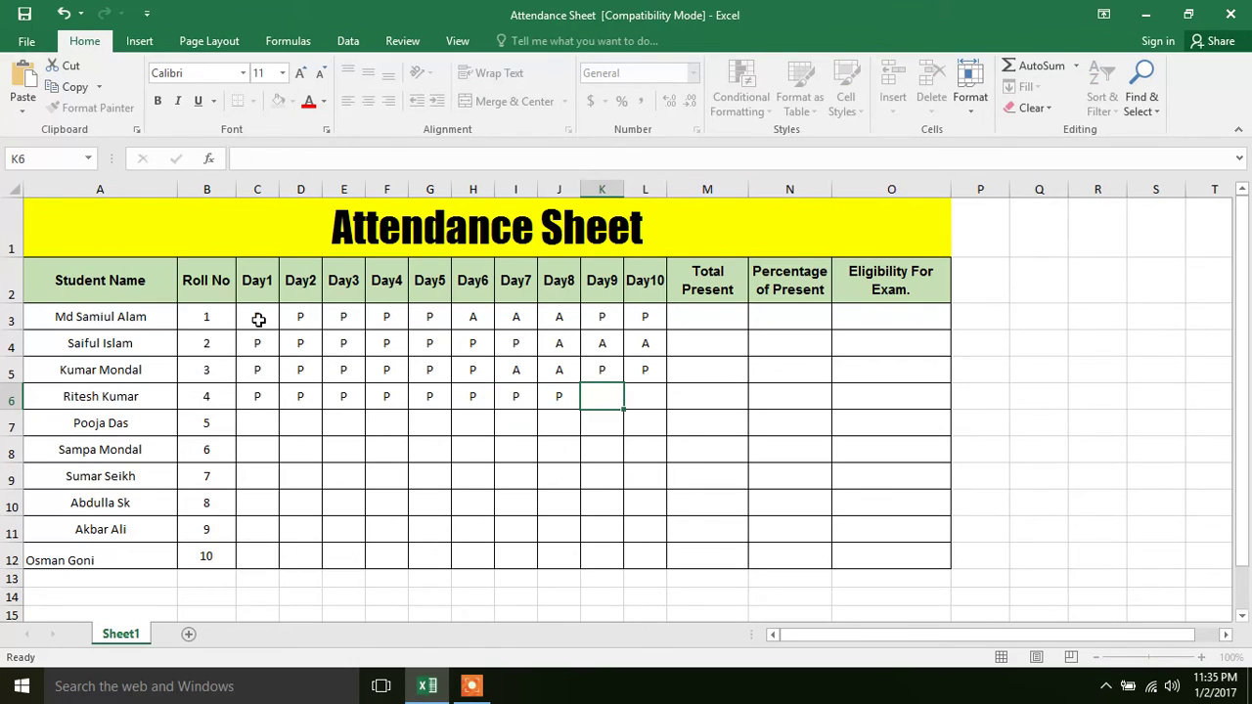
text(P)
key(Tab)
text(P)
key(Tab)
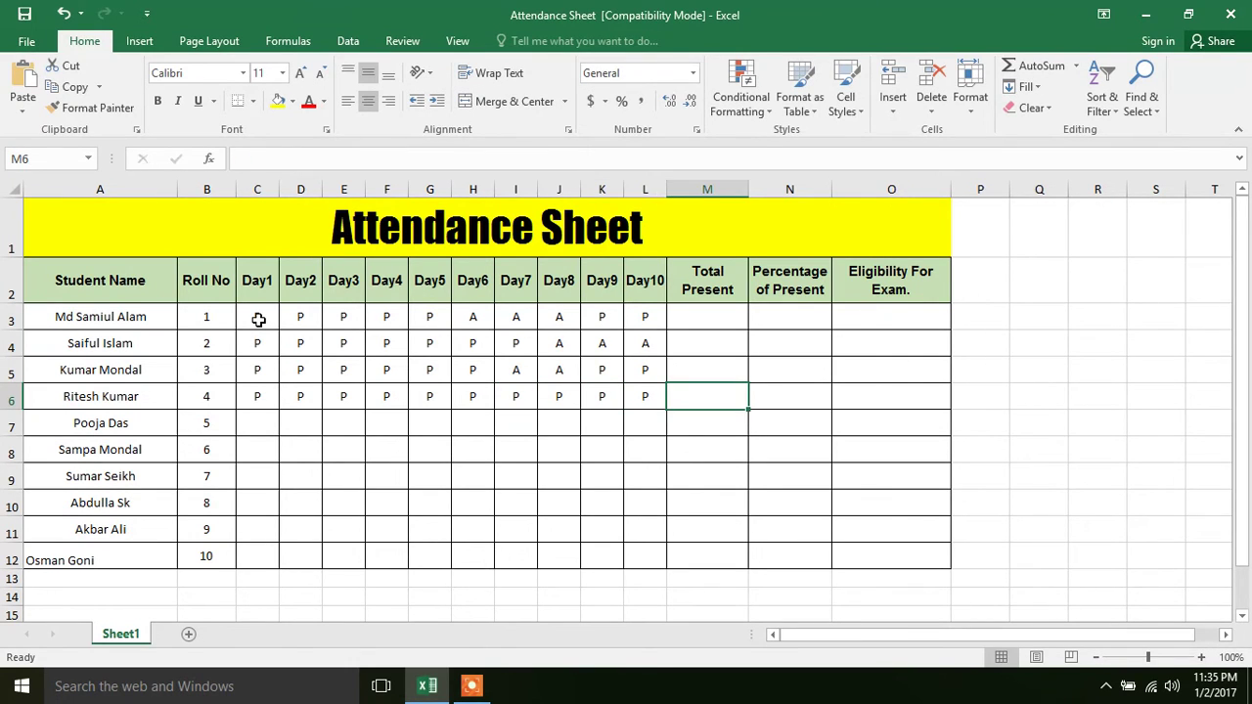
- Fill roll number 5's attendance in row 7 with A for all ten days
key(Return)
key(Left)
key(Left)
key(Left)
key(Left)
key(Left)
key(Left)
key(Left)
key(Left)
key(Left)
key(Left)
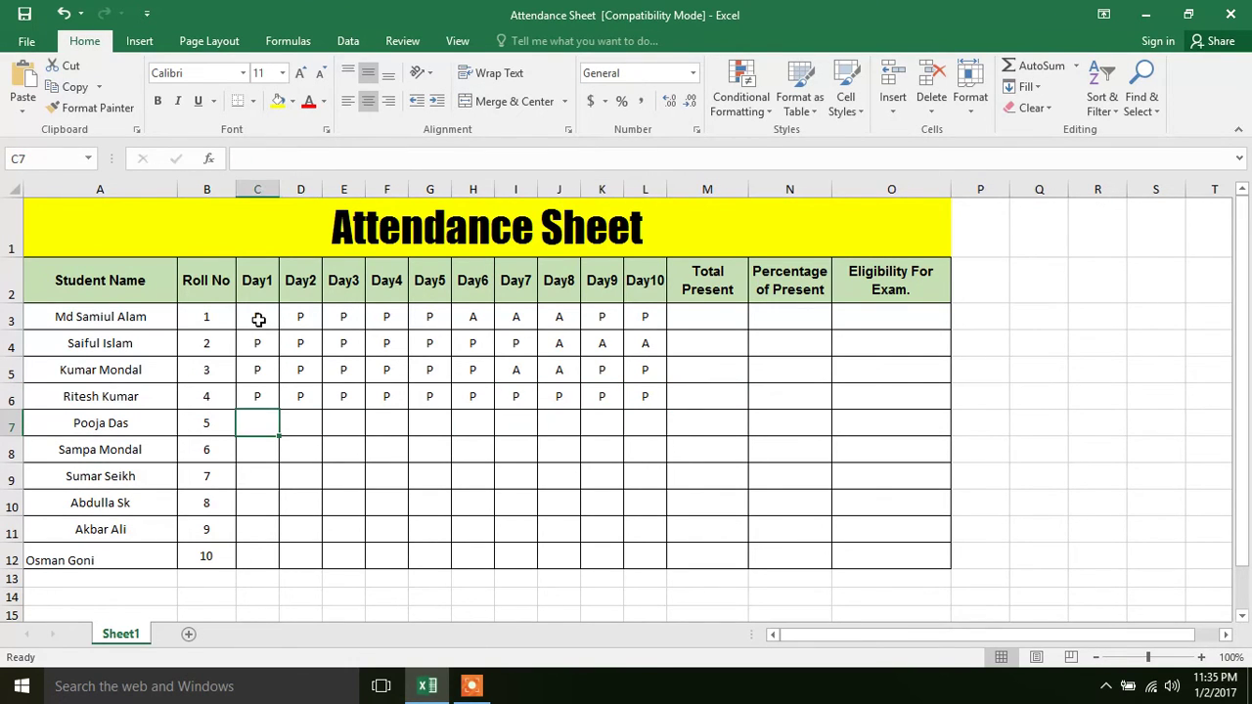
text(A	A	A	A	A	A	A)
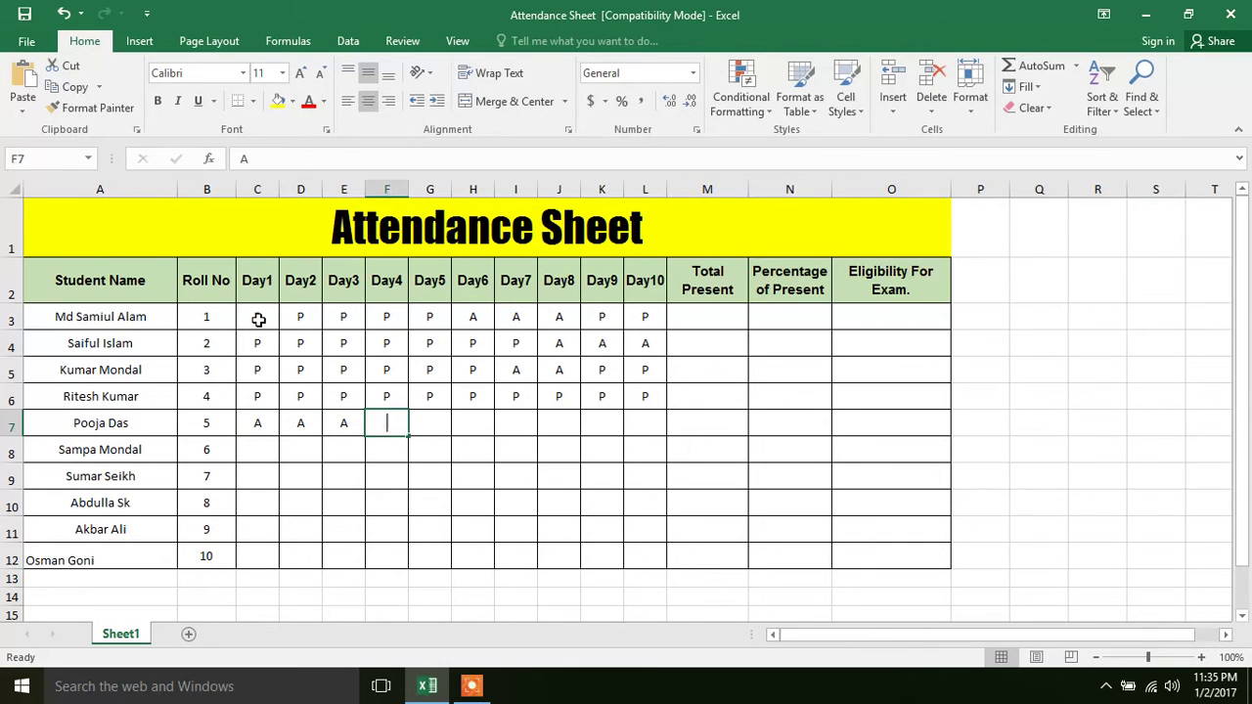
key(Tab)
text(A)
key(Tab)
text(A)
key(Tab)
text(A)
key(Tab)
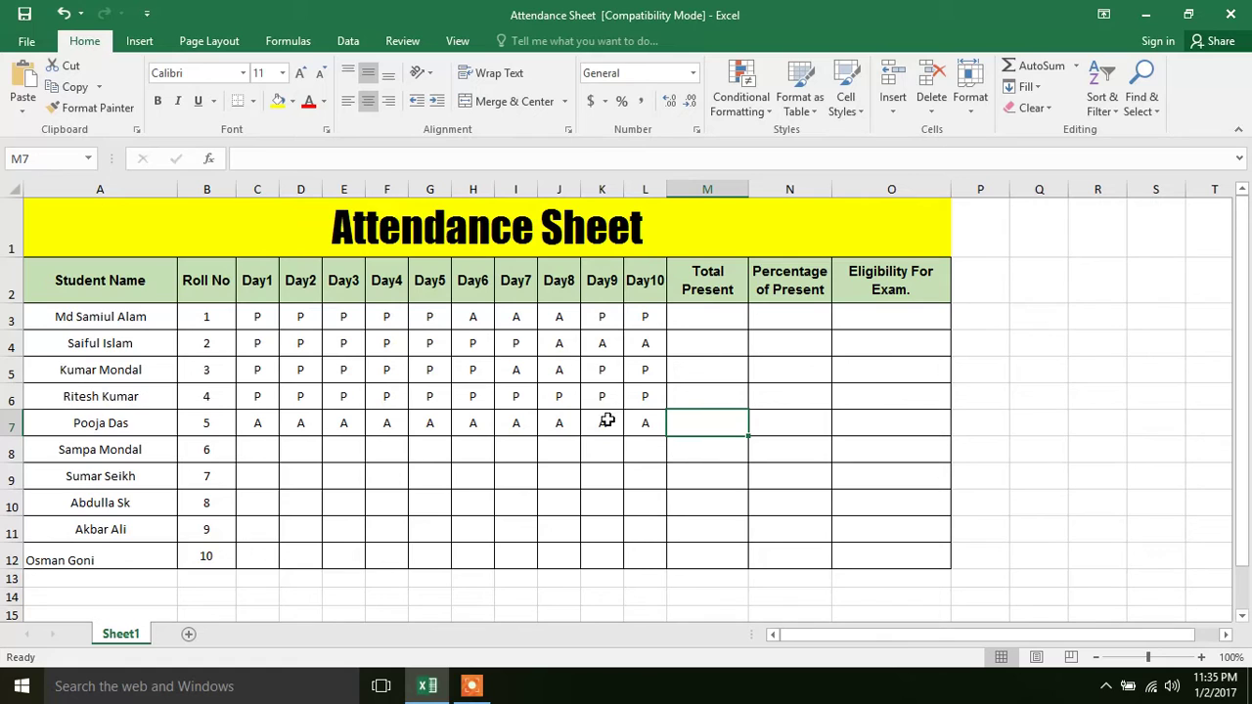
- Enter the formula =COUNTIF(C3:L3,"P") in the Total Present cell M3 for roll number 1
click(693, 317)
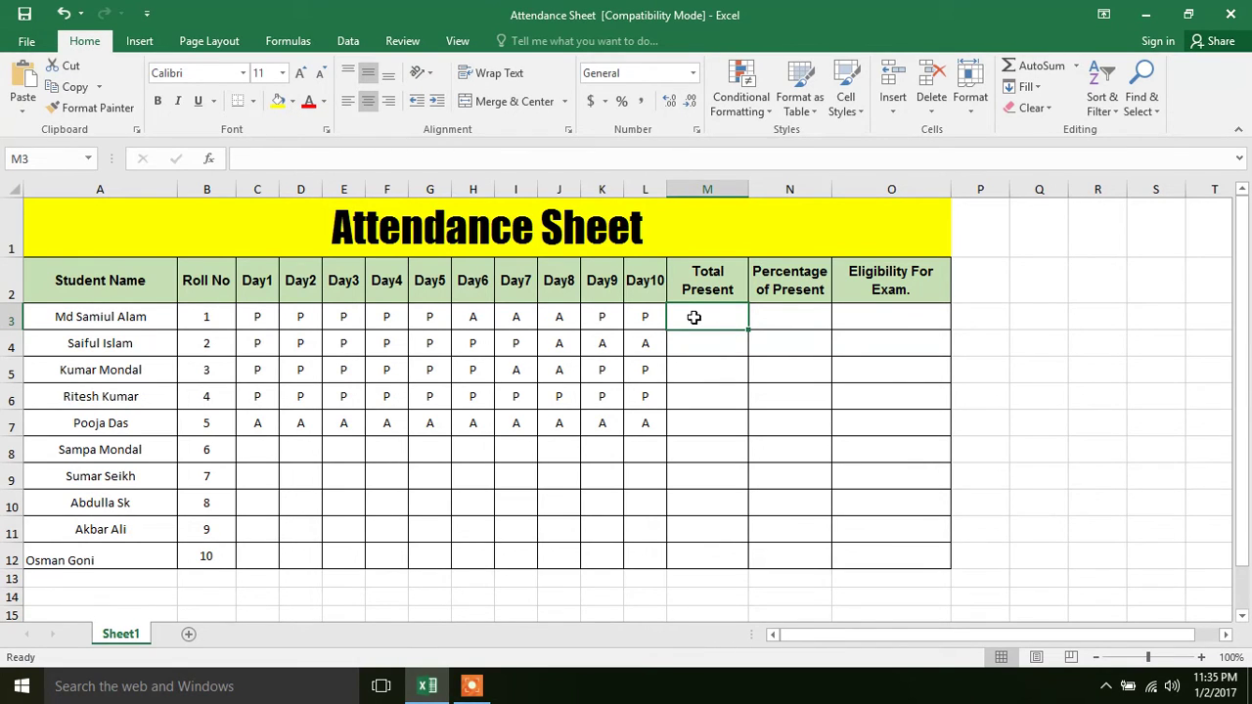
text(=)
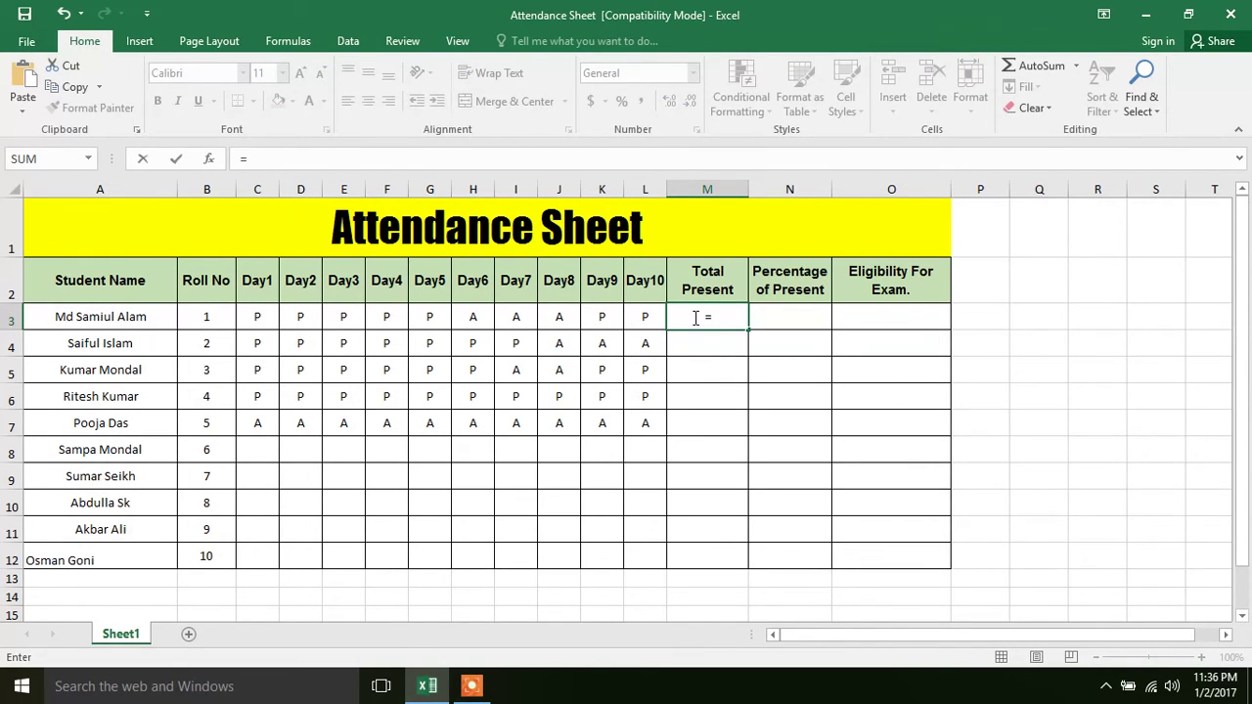
text(COUNT)
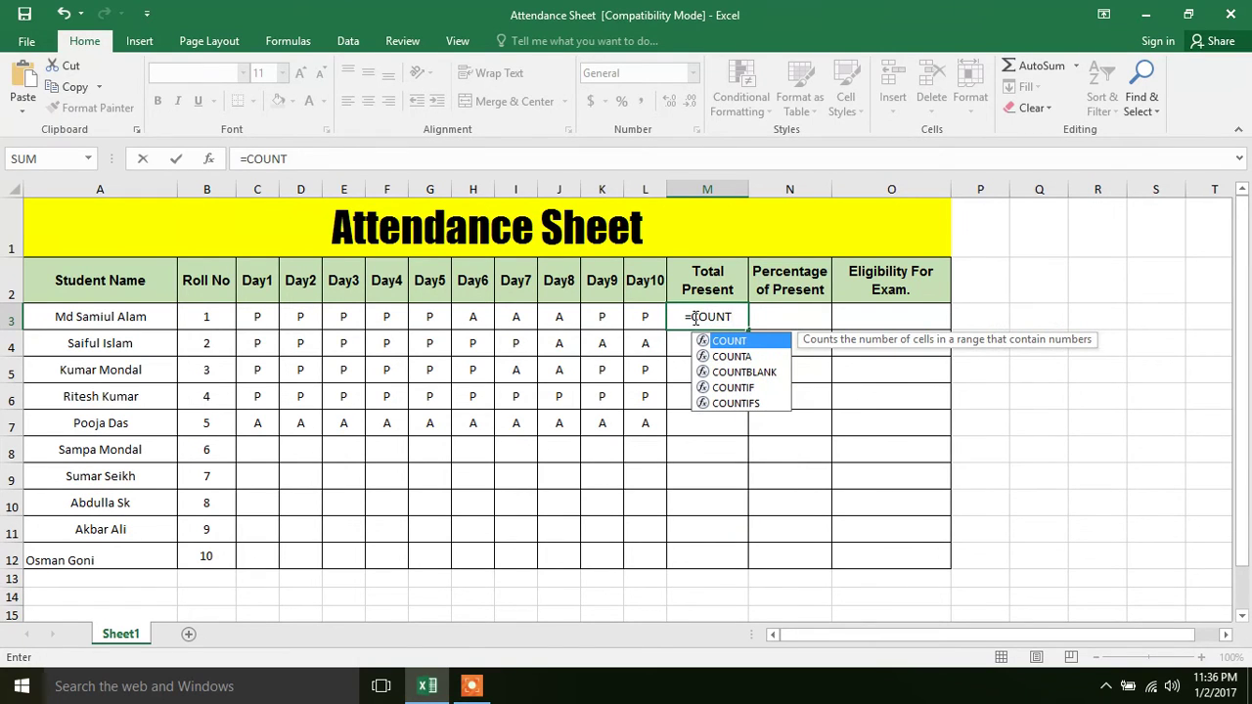
text(IF)
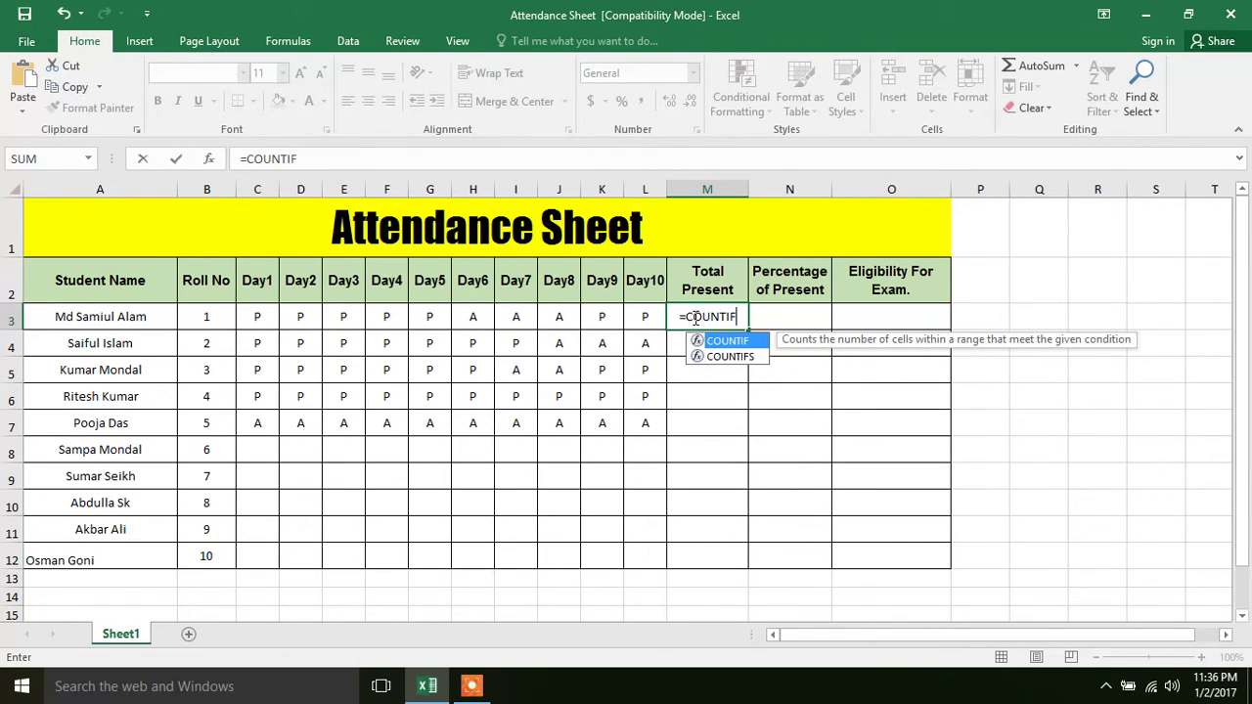
text(()
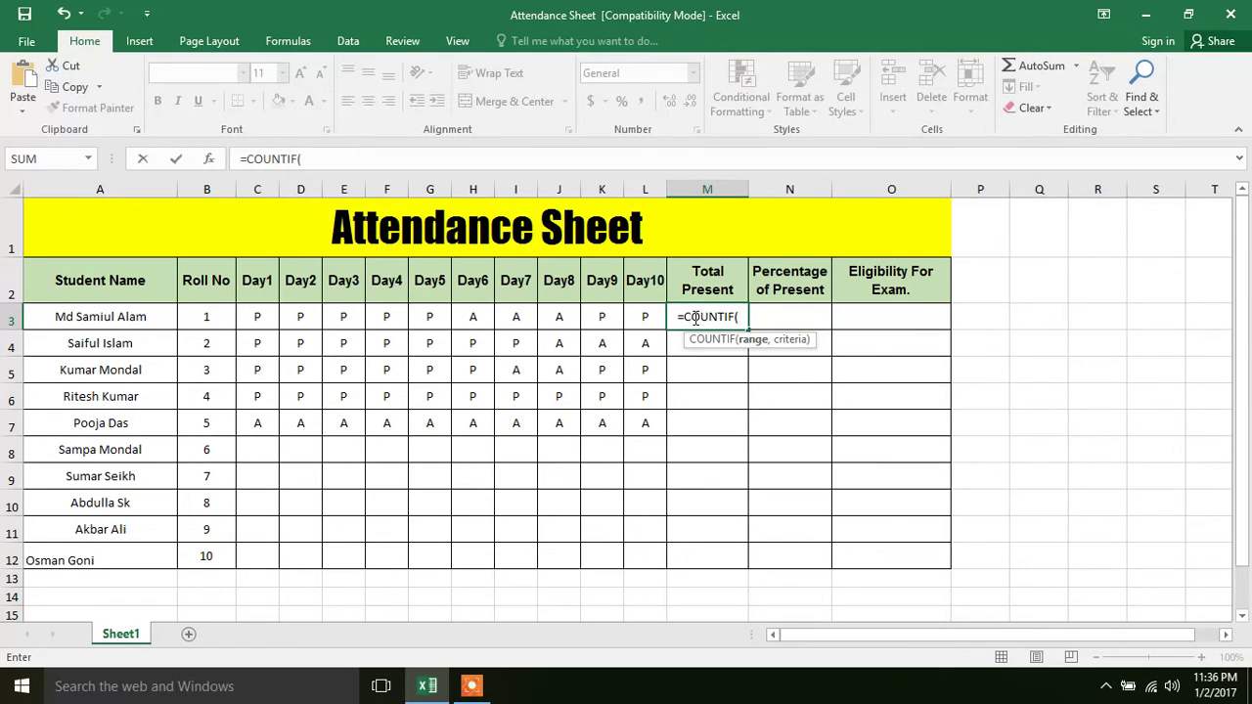
click(252, 315)
drag(252, 316, 647, 317)
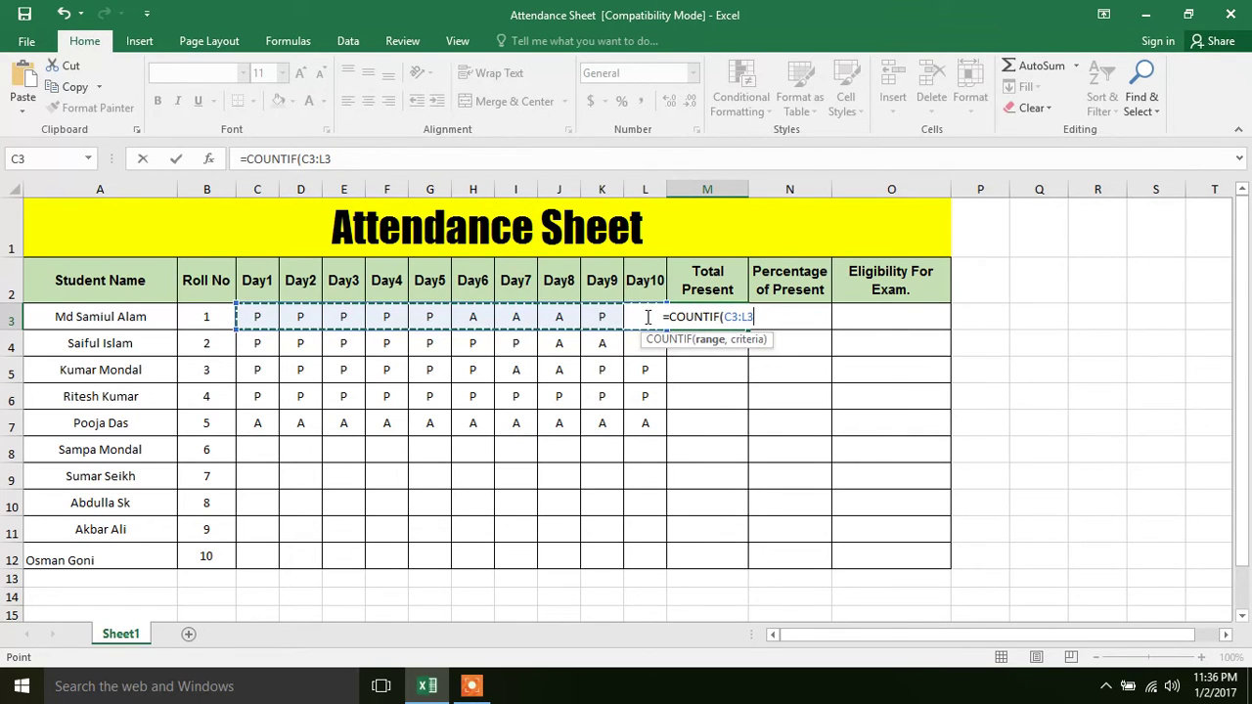
text(,)
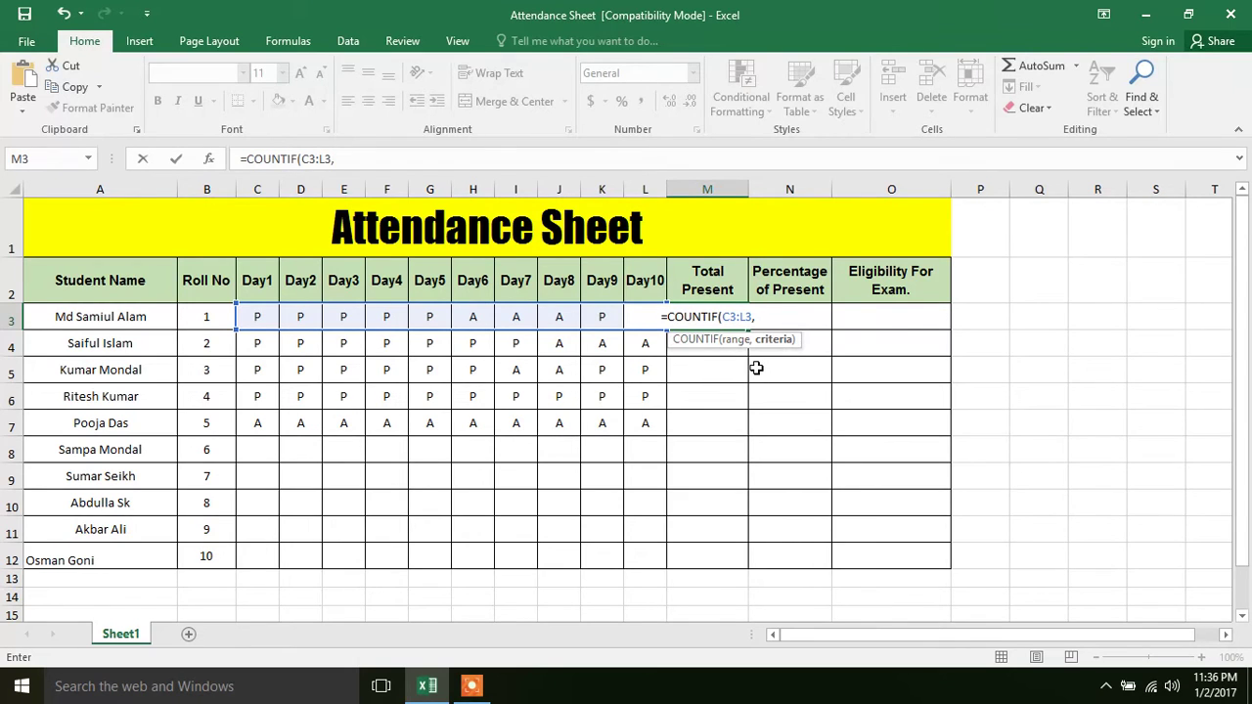
text(")
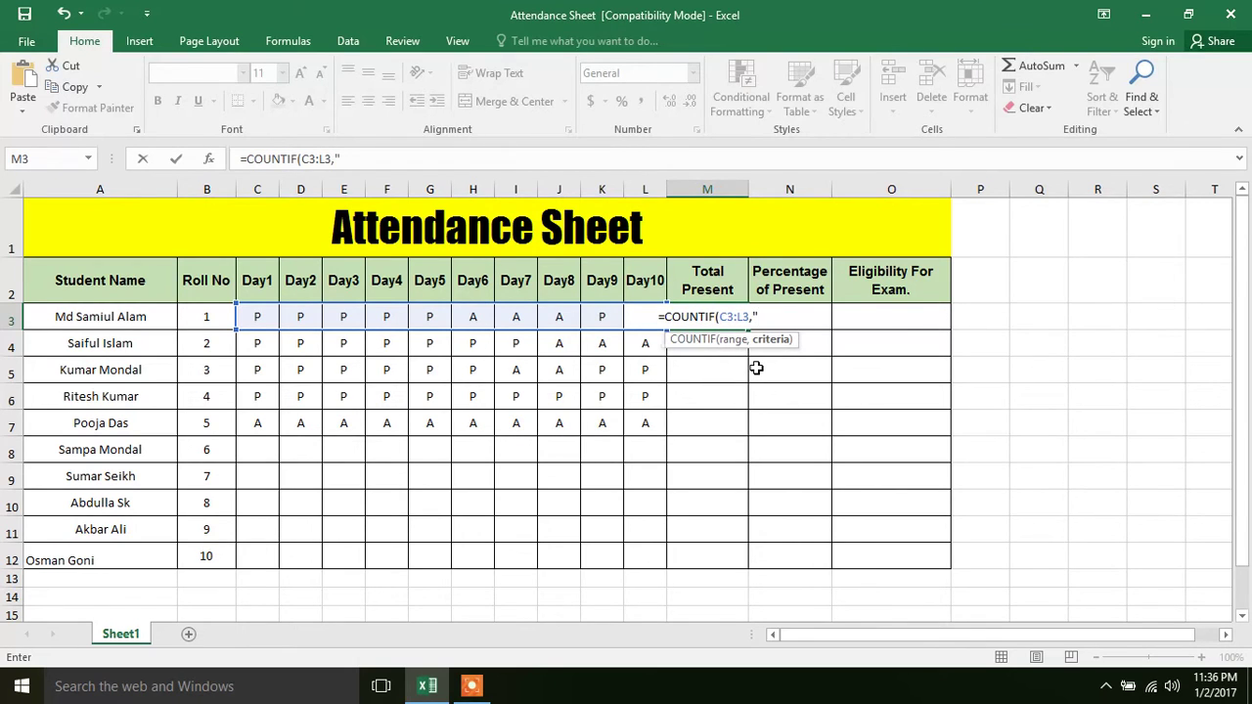
text(P"))
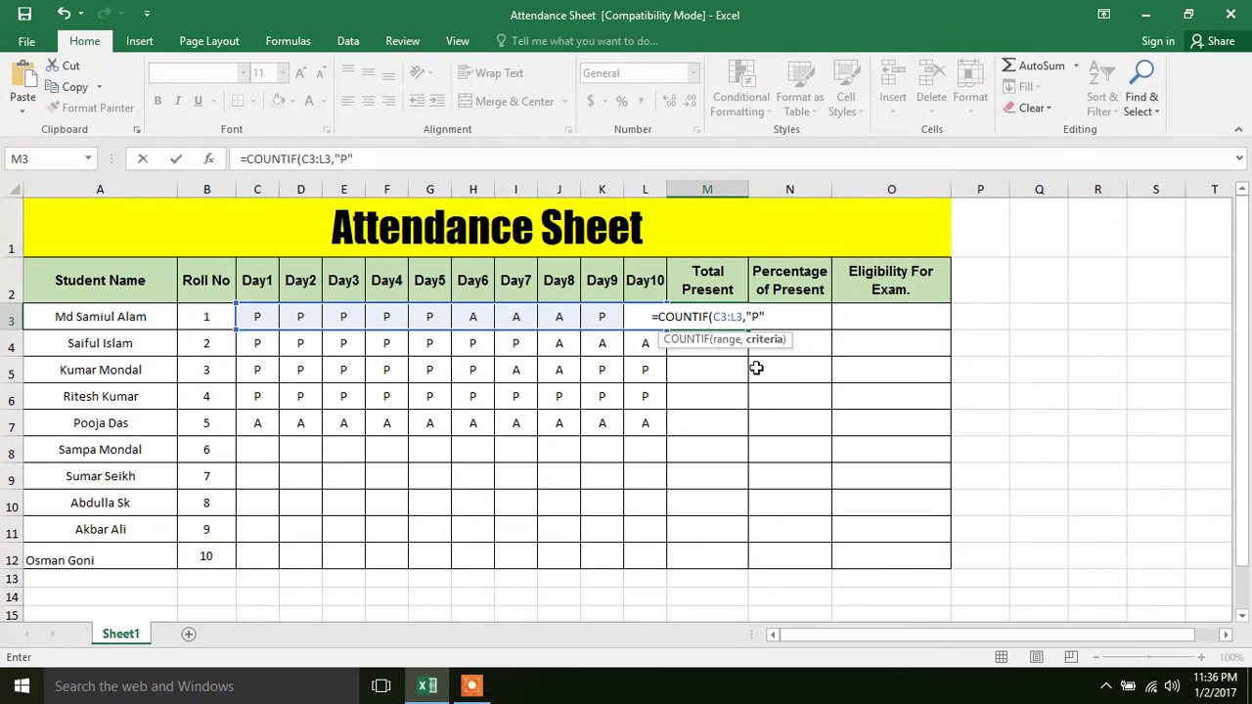
key(Return)
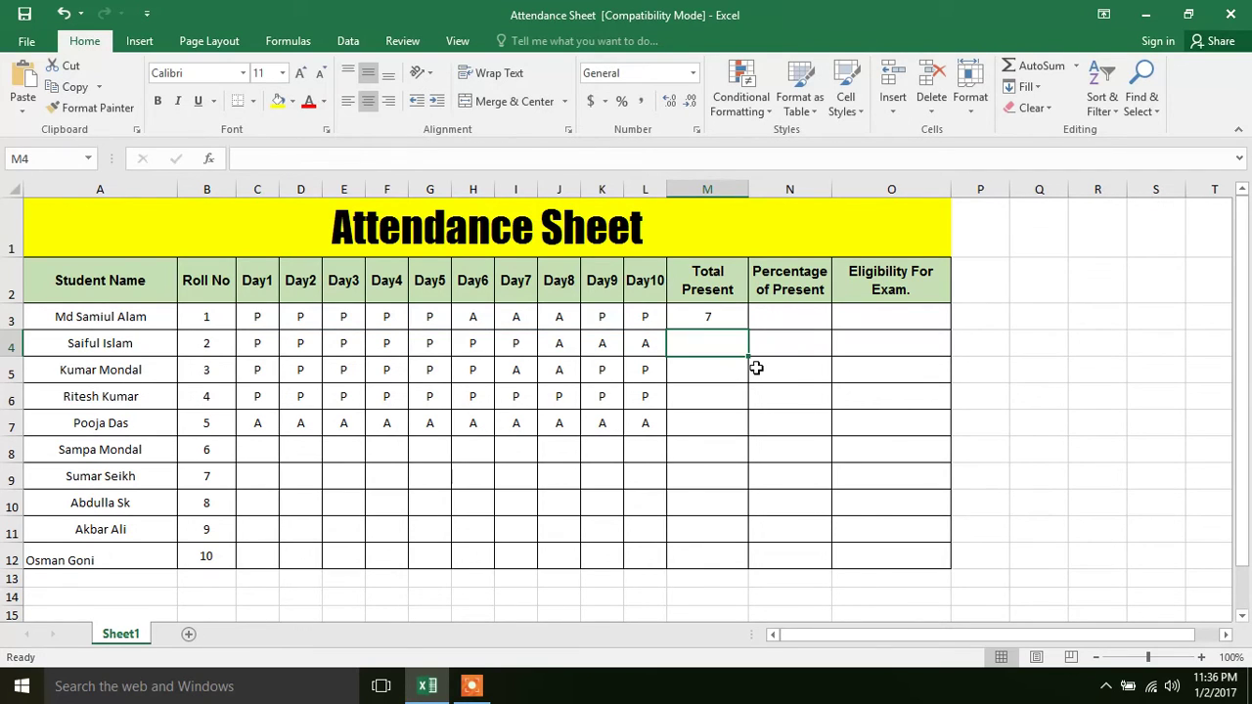
- Copy the Total Present formula from M3 down to M12 for all remaining students
click(717, 309)
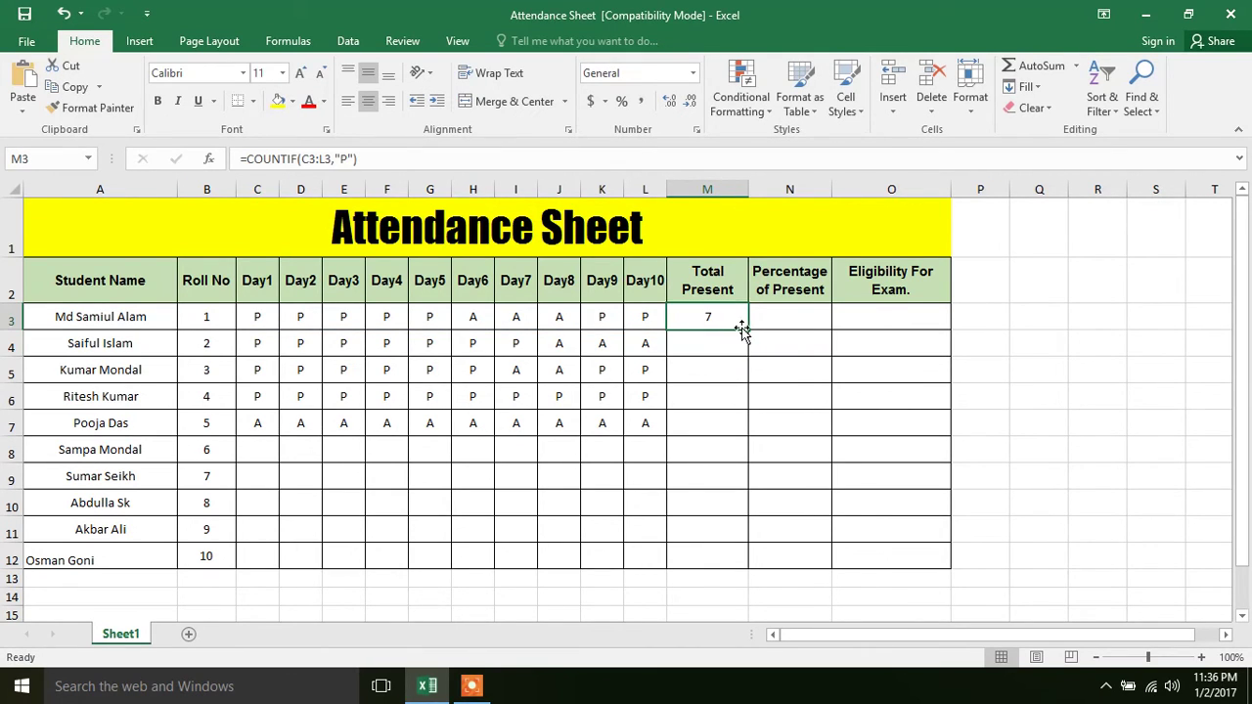
drag(747, 342, 737, 559)
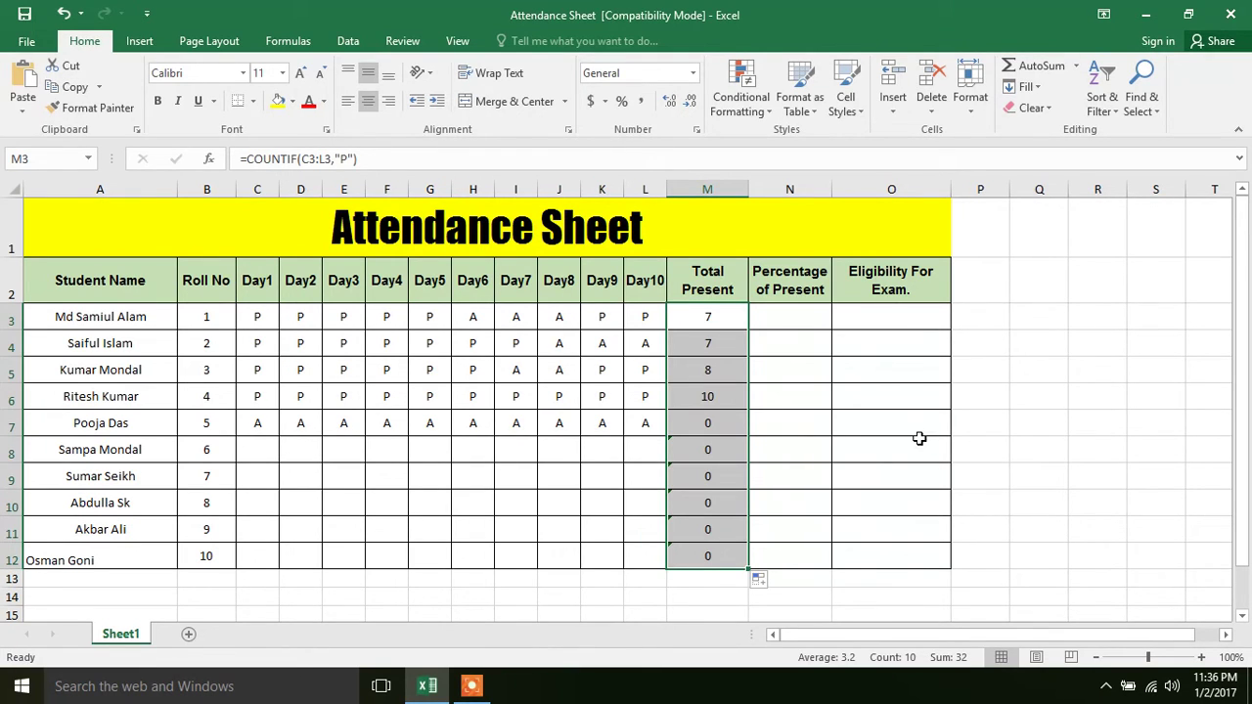
- Enter =M3*100/10 in the Percentage of Present cell N3 and fill it down to N12
click(801, 317)
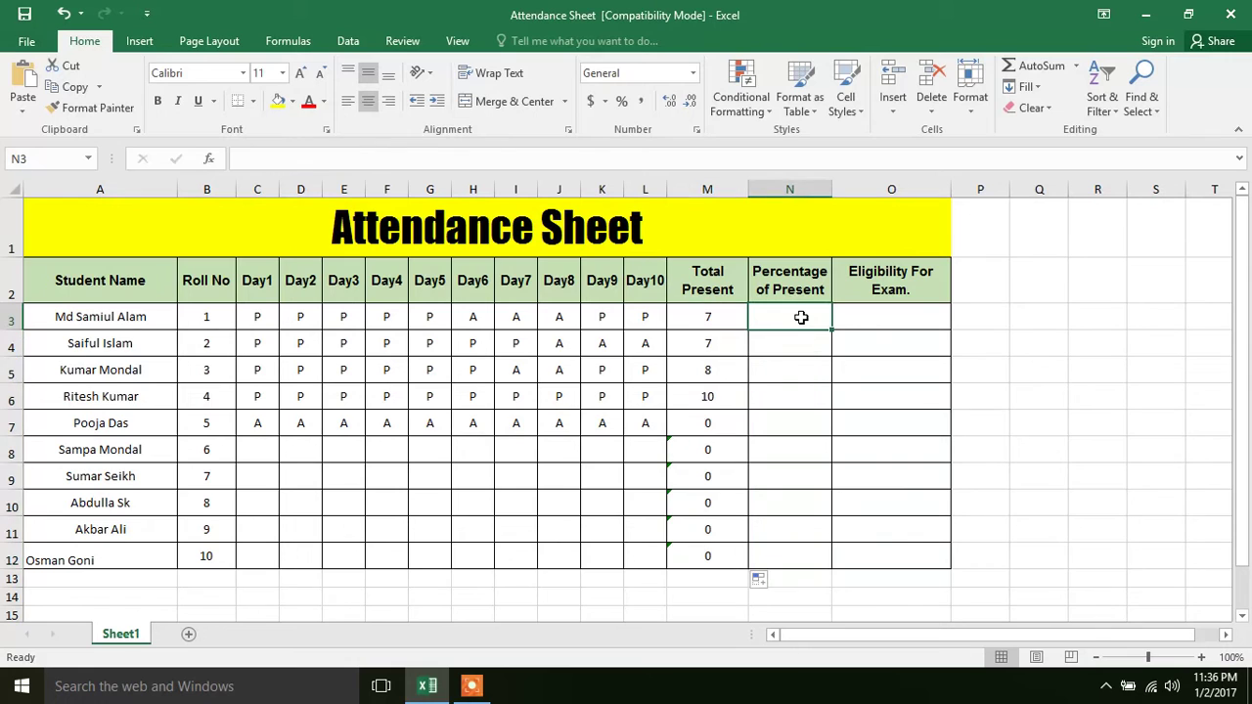
text(=)
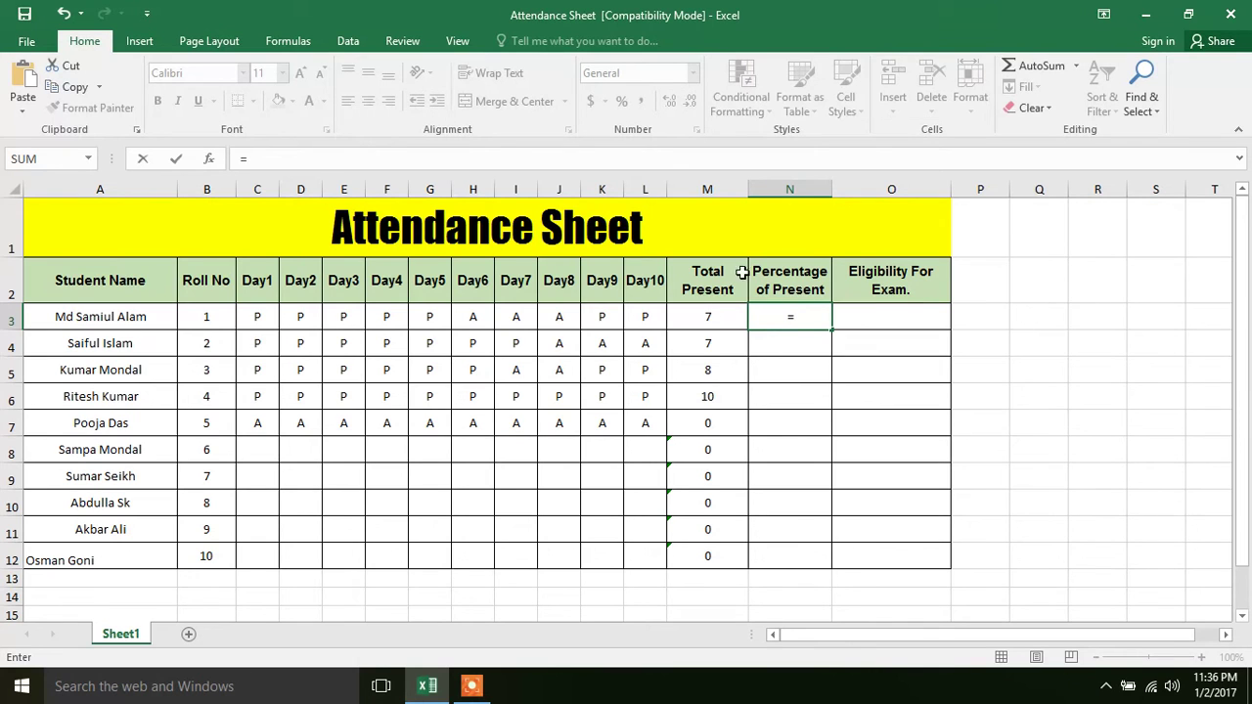
click(715, 321)
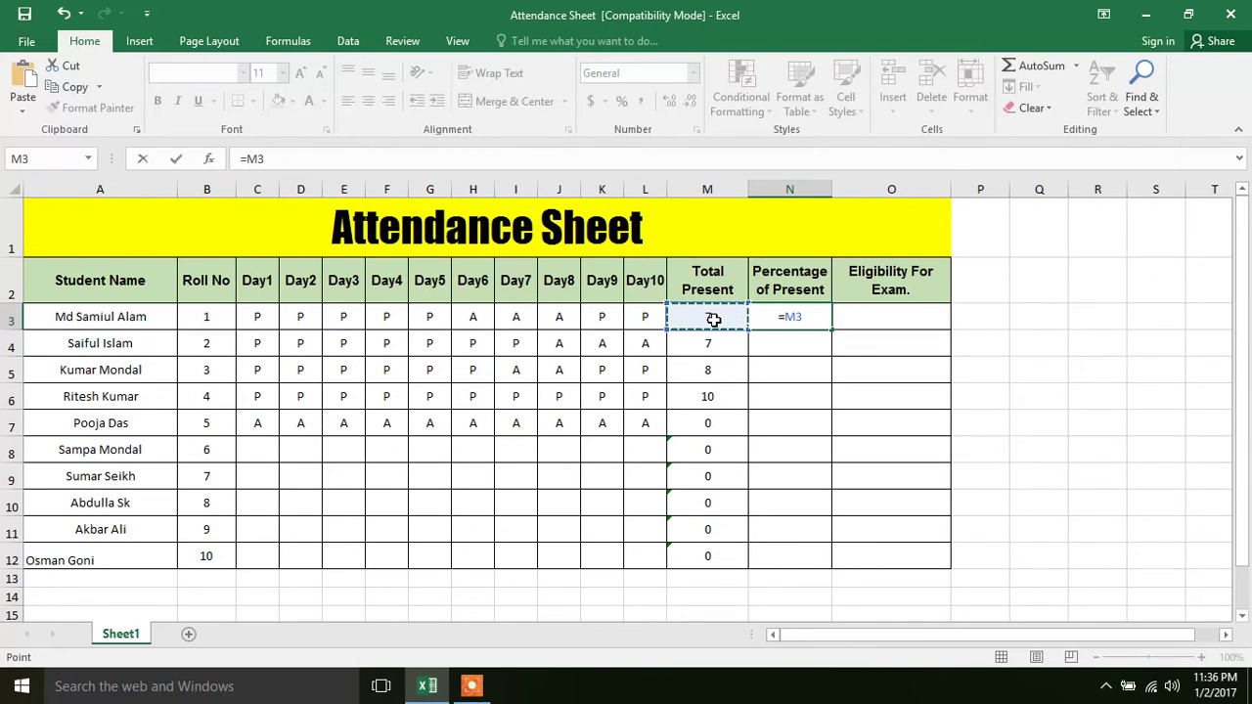
text(*)
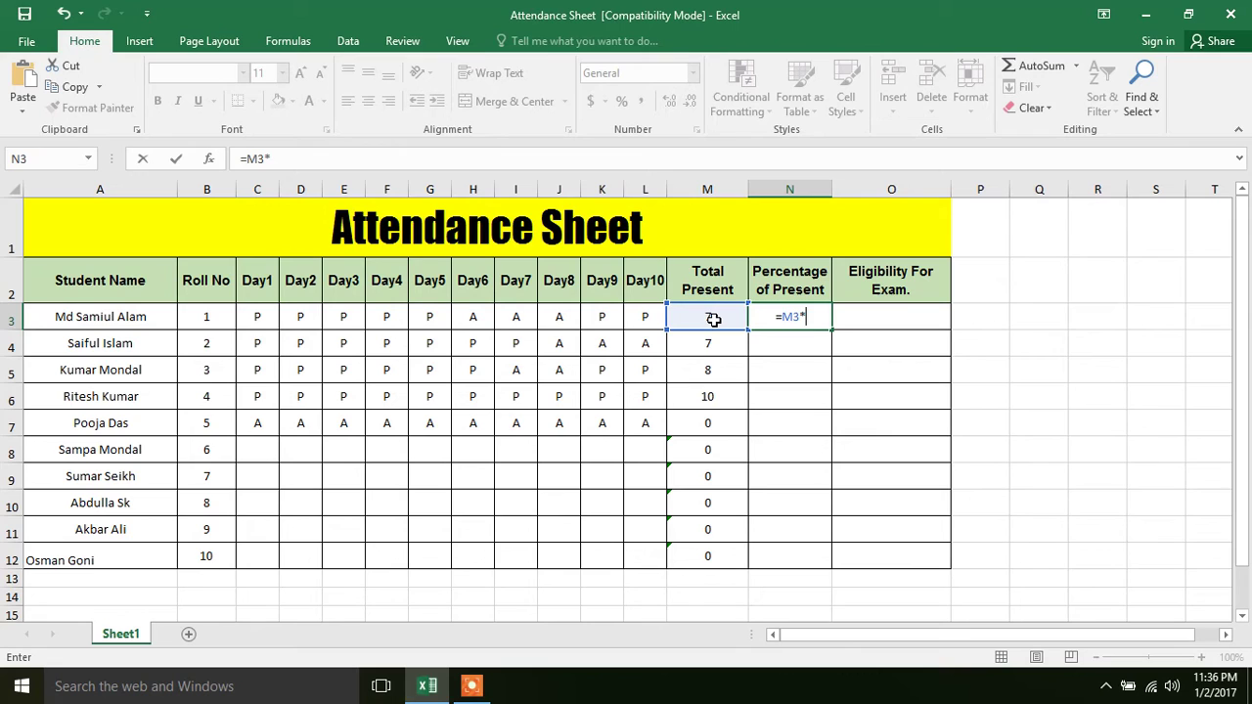
text(100/10)
key(Return)
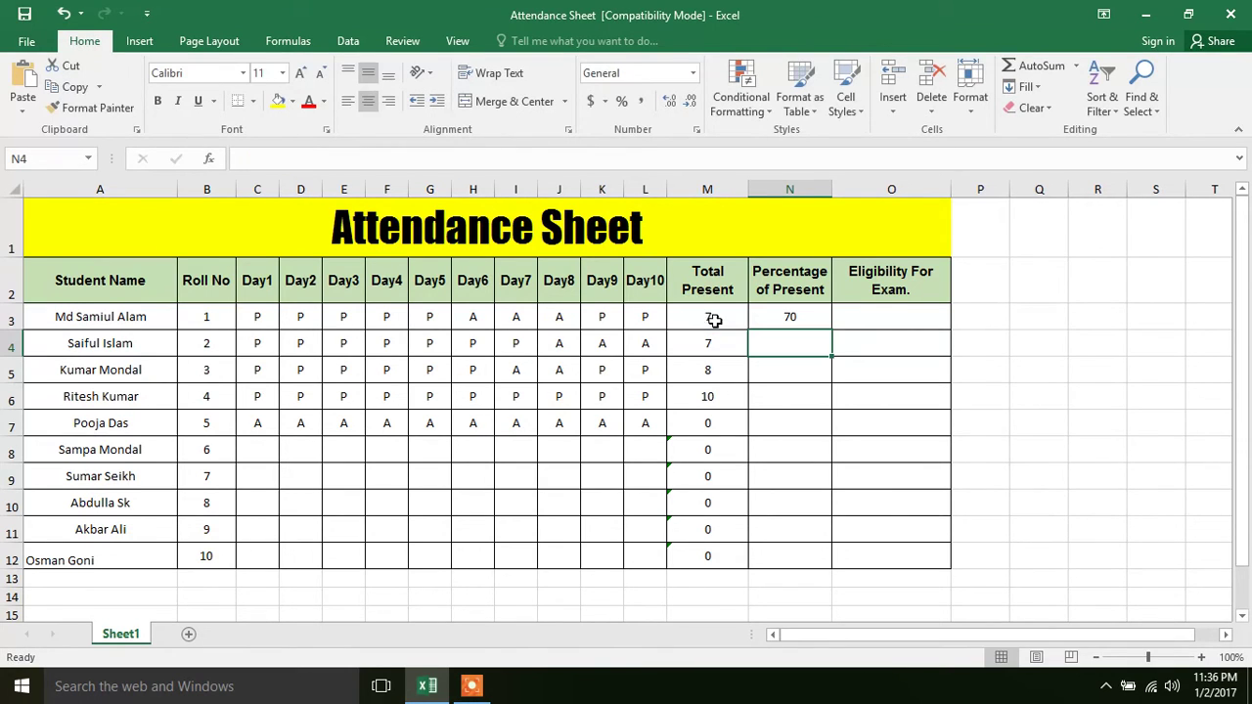
click(822, 318)
drag(830, 331, 812, 564)
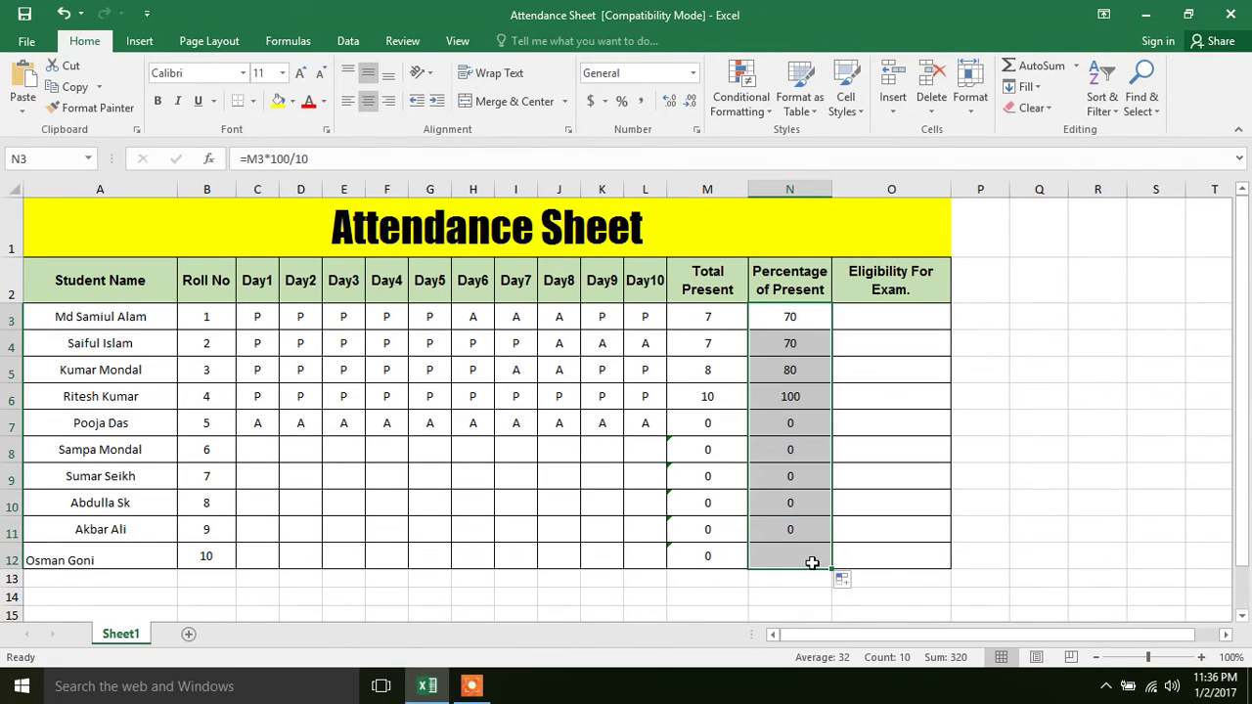
click(1154, 442)
- Enter =IF(N3>=60,"Allowed","Not Allowed") in the Eligibility For Exam cell O3 and fill it down to O12
click(922, 311)
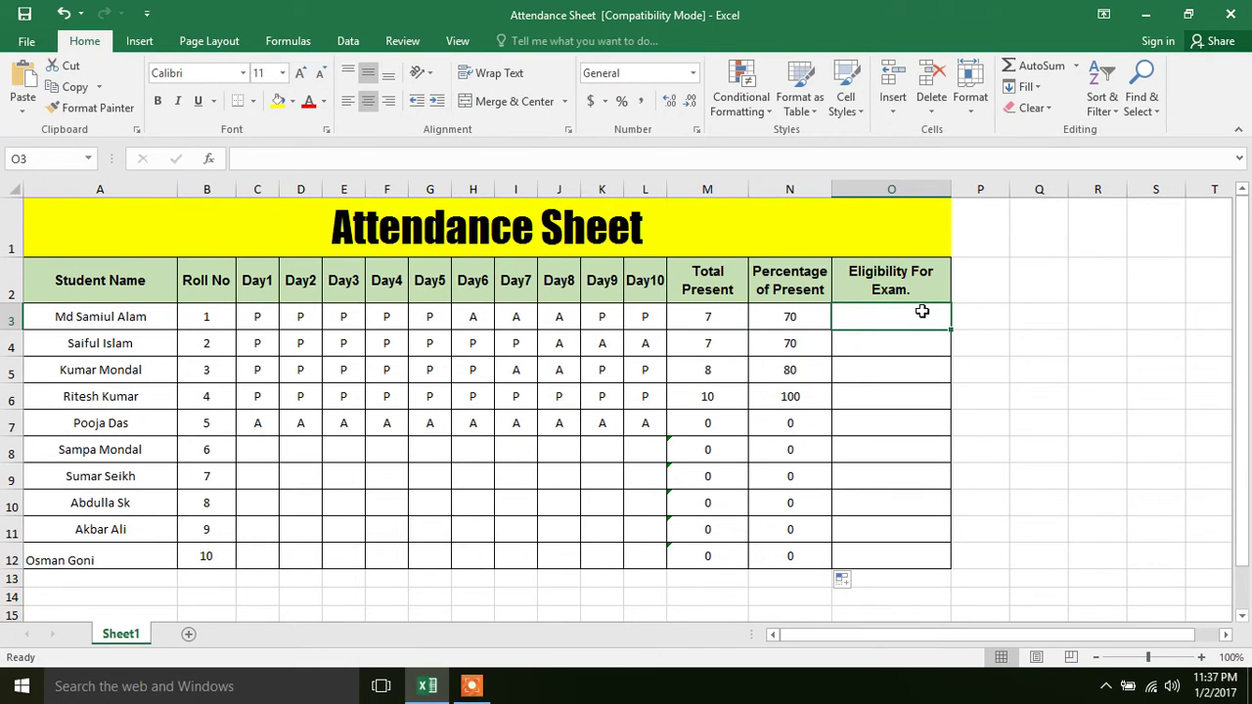
text(=)
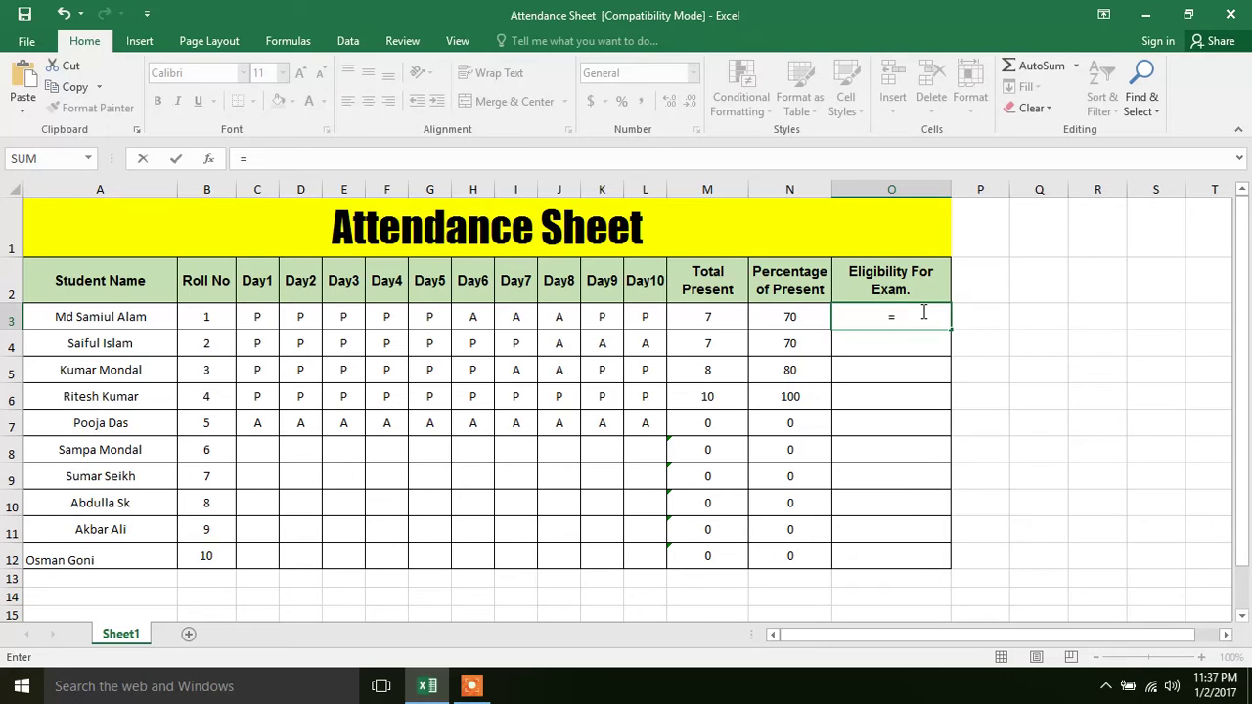
text(IF()
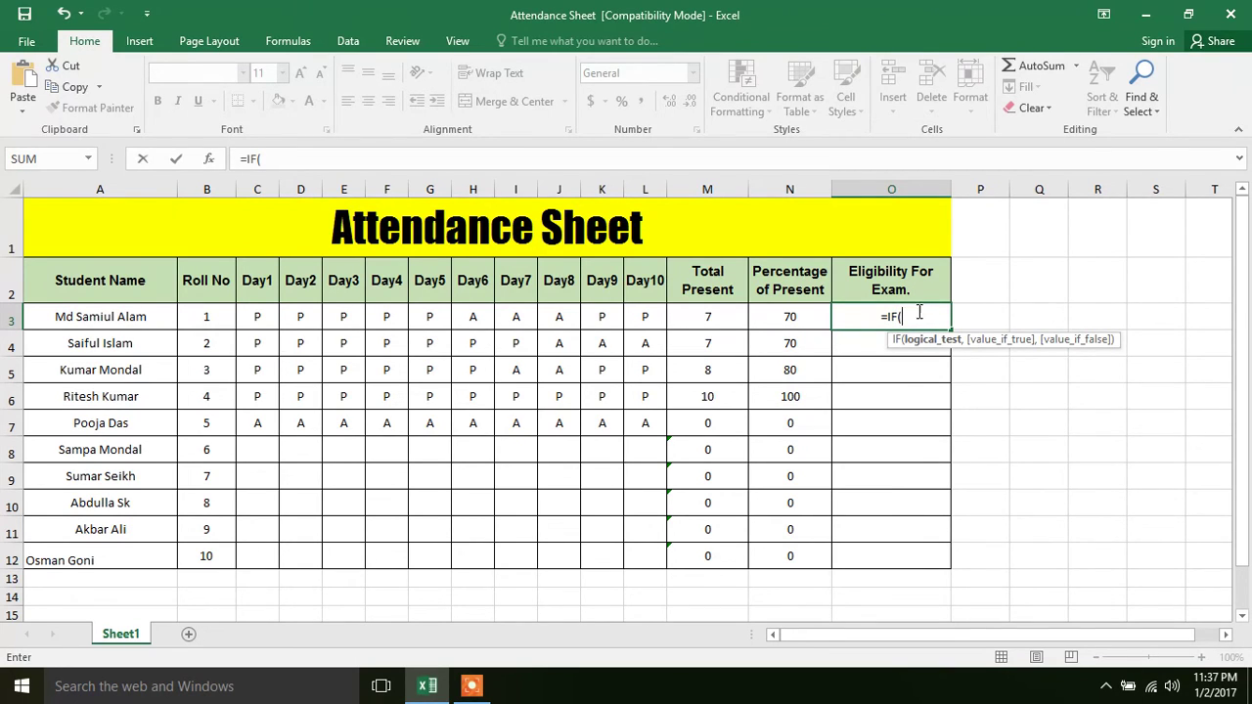
click(791, 316)
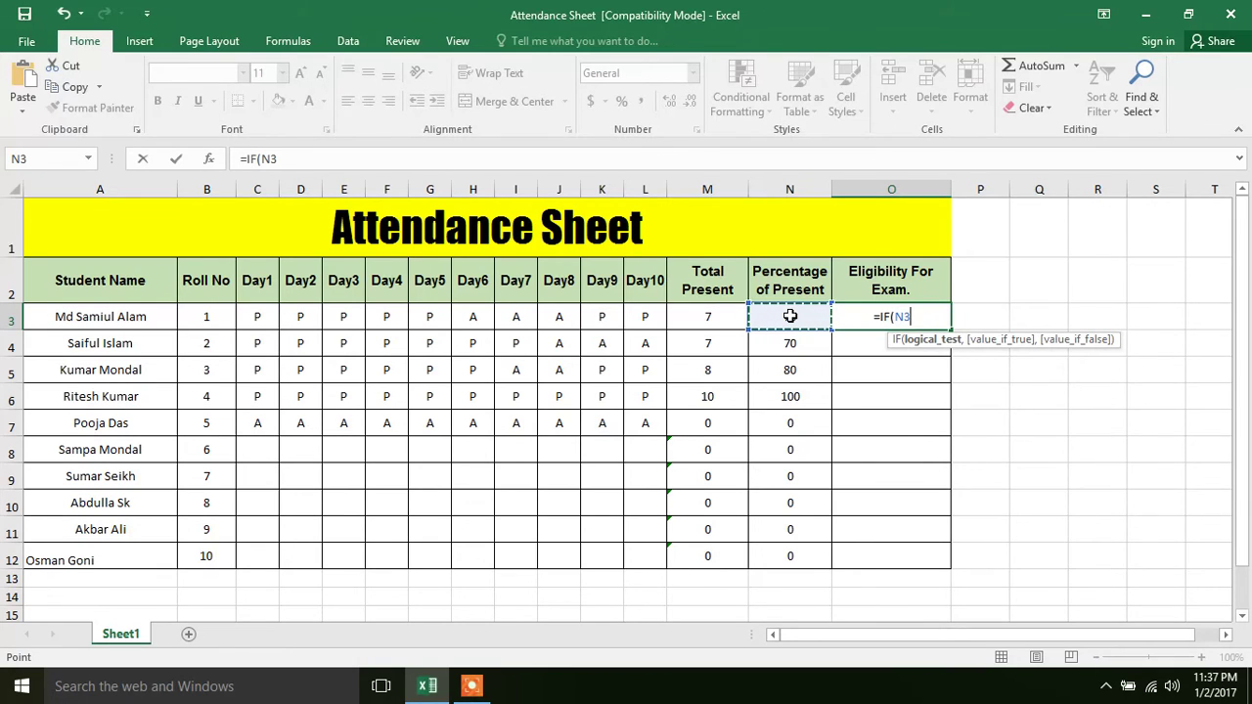
text(>)
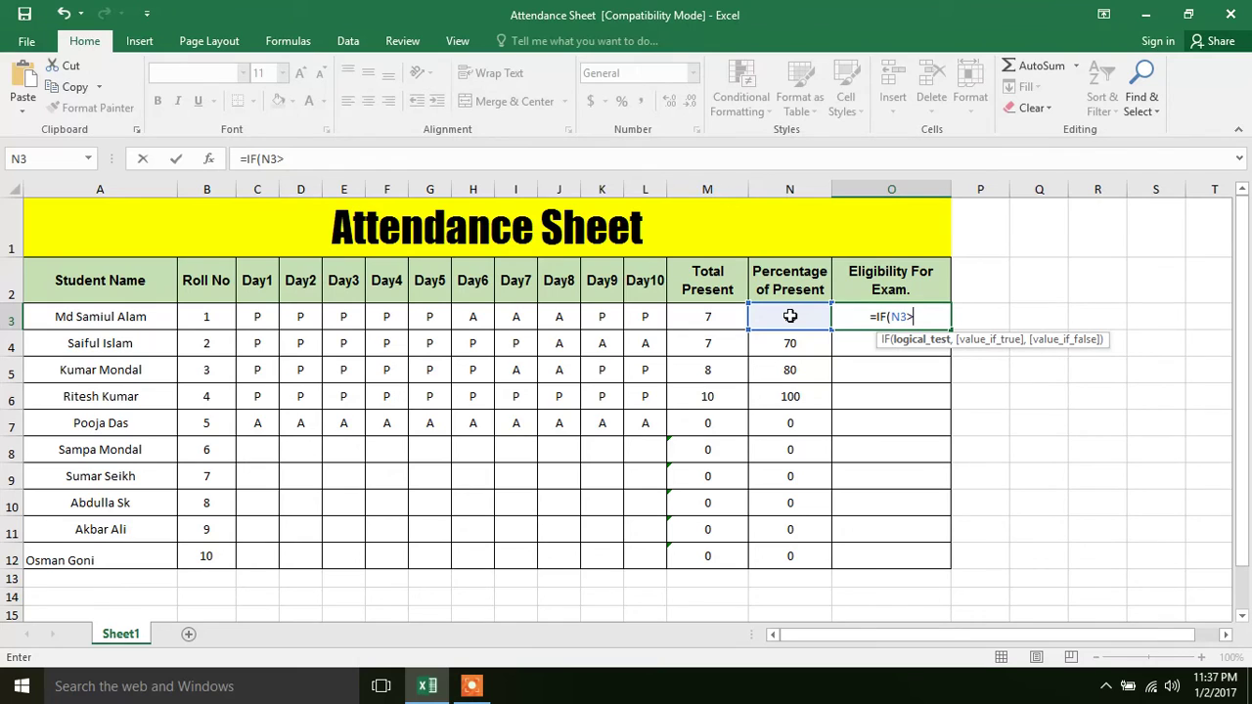
text(=)
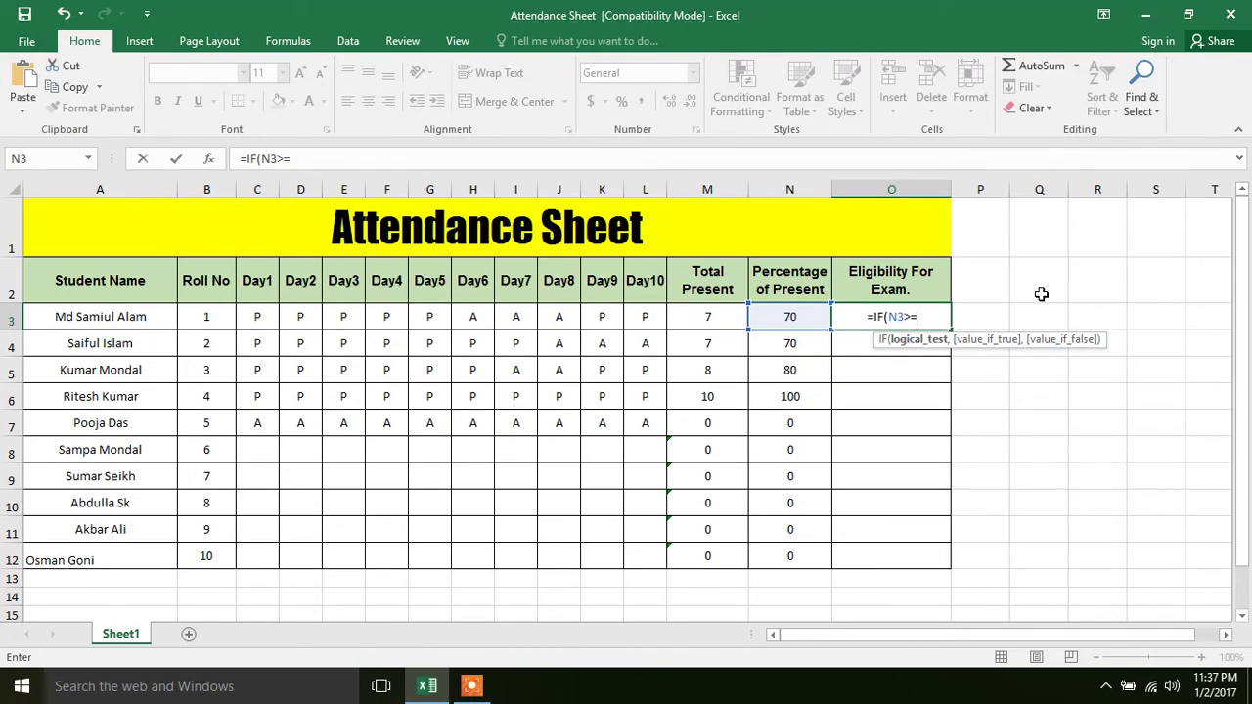
text(60)
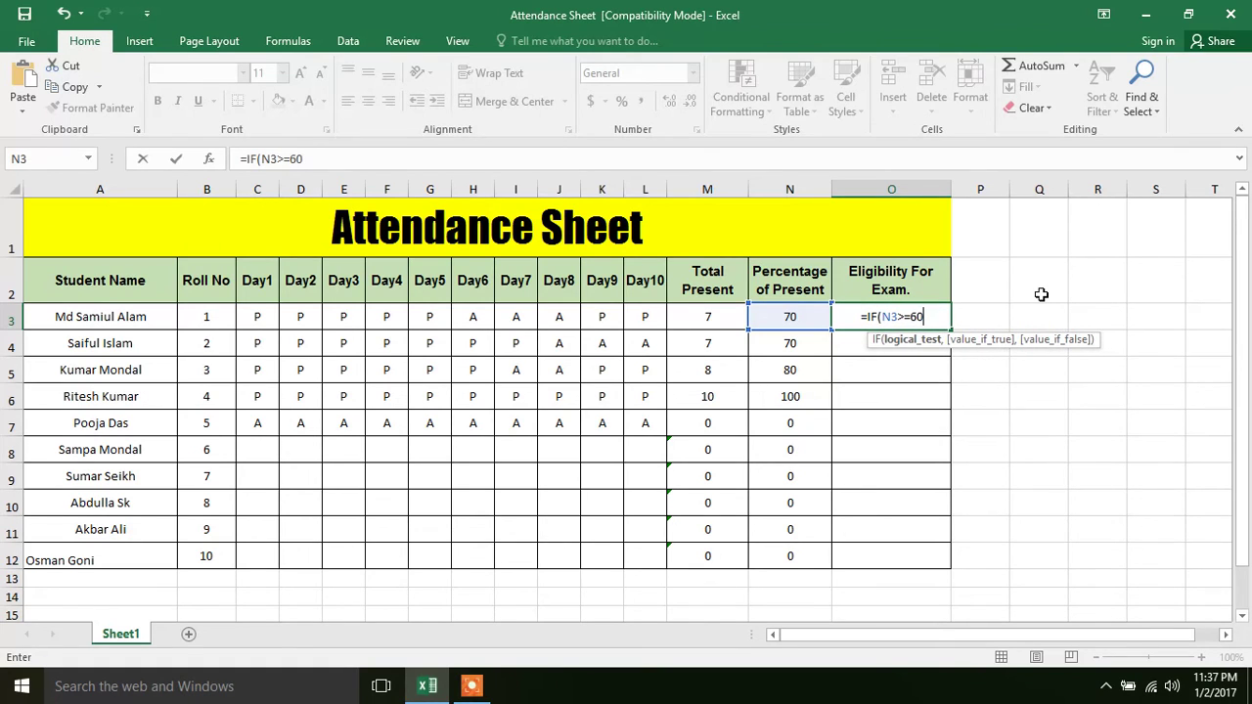
text(,")
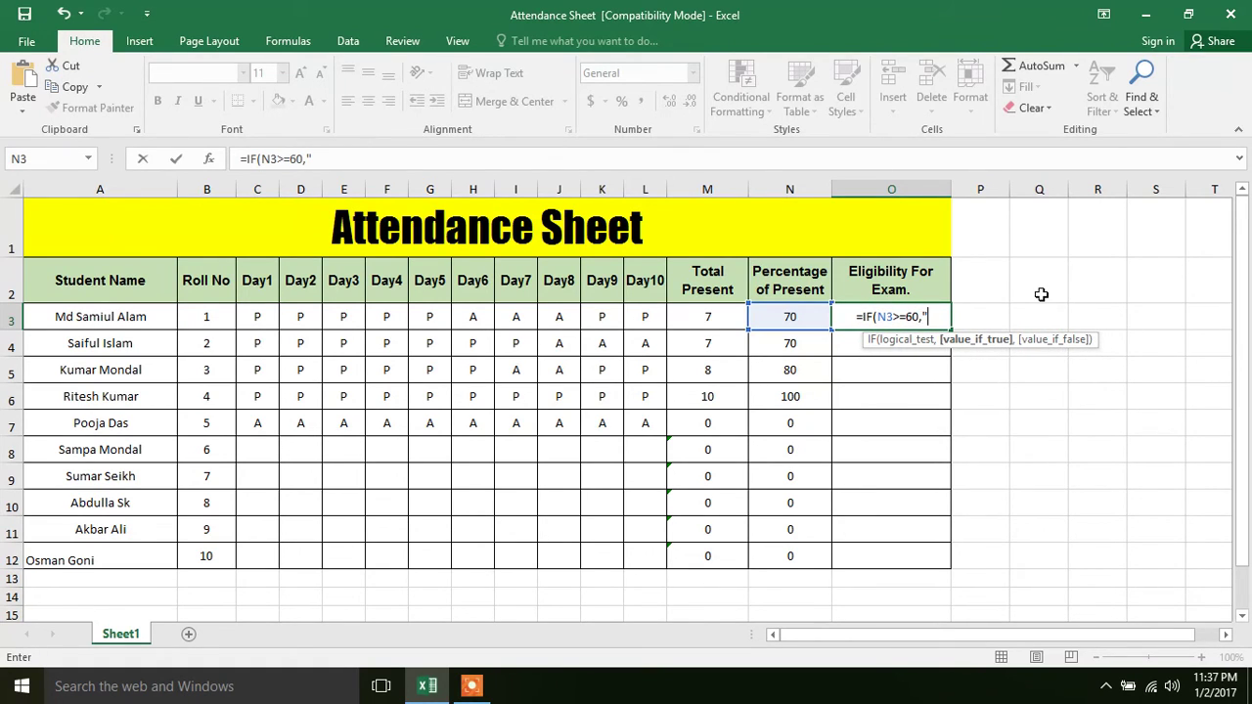
text(a)
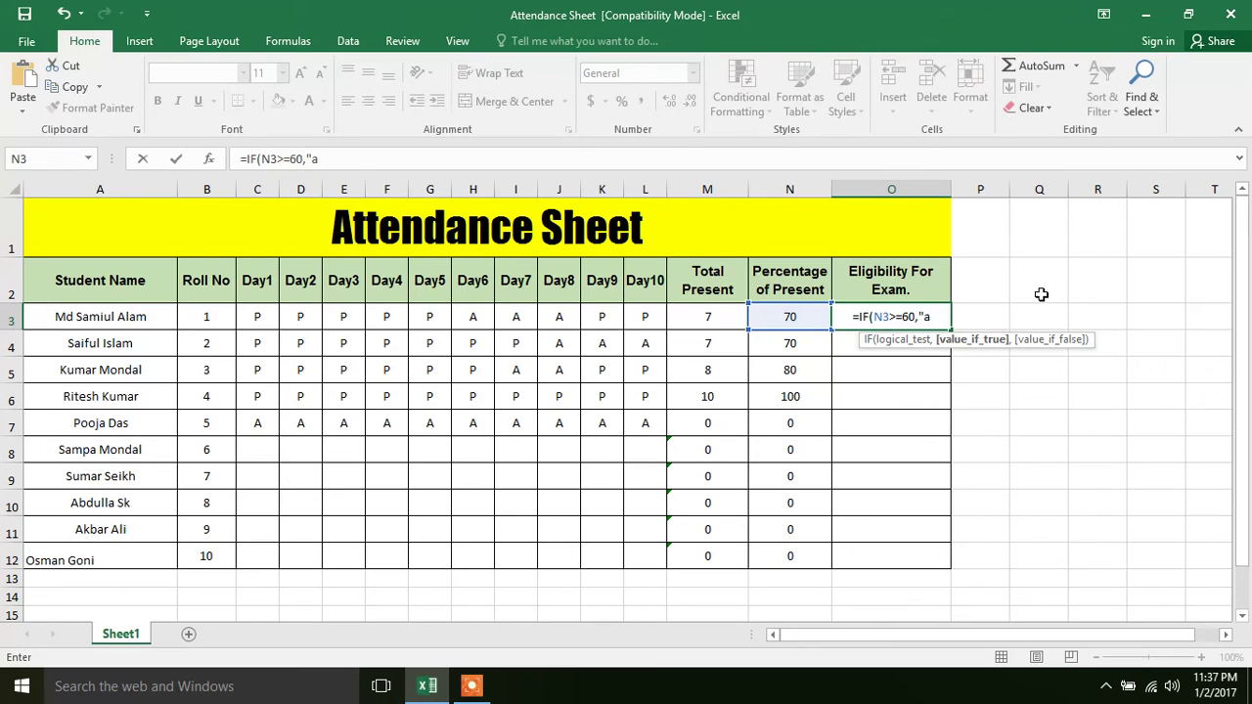
key(BackSpace)
text(Allowed)
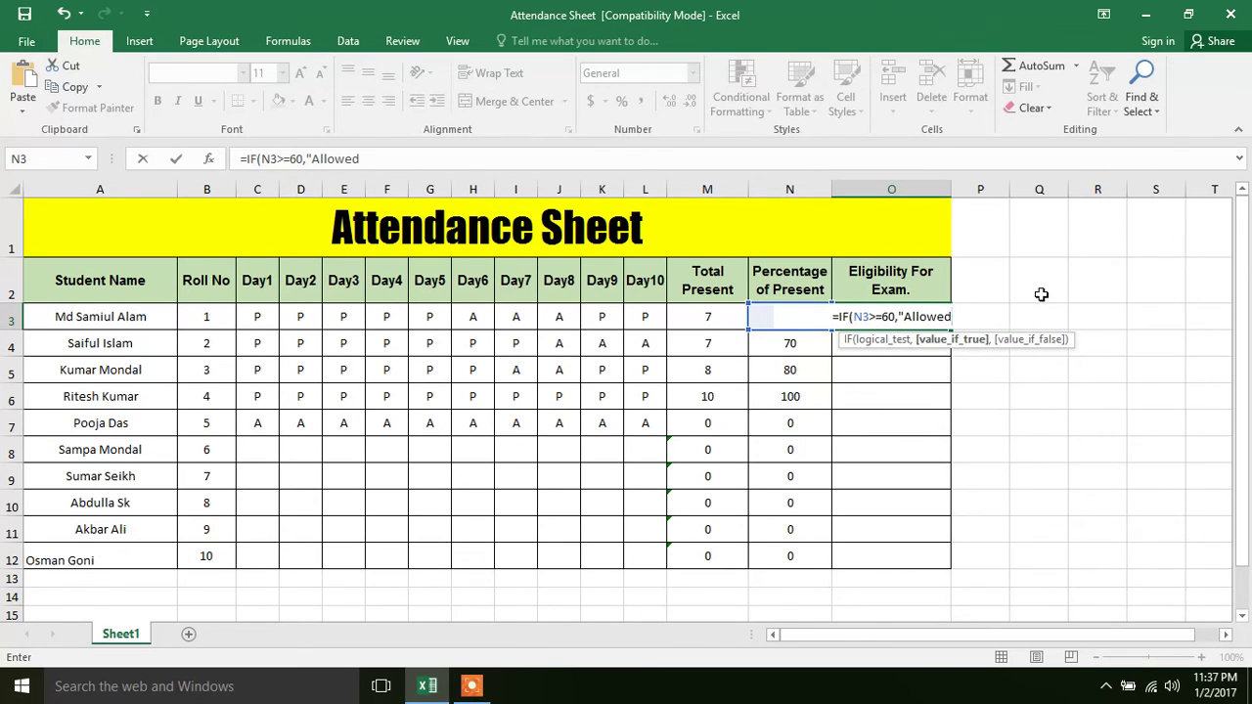
text(",)
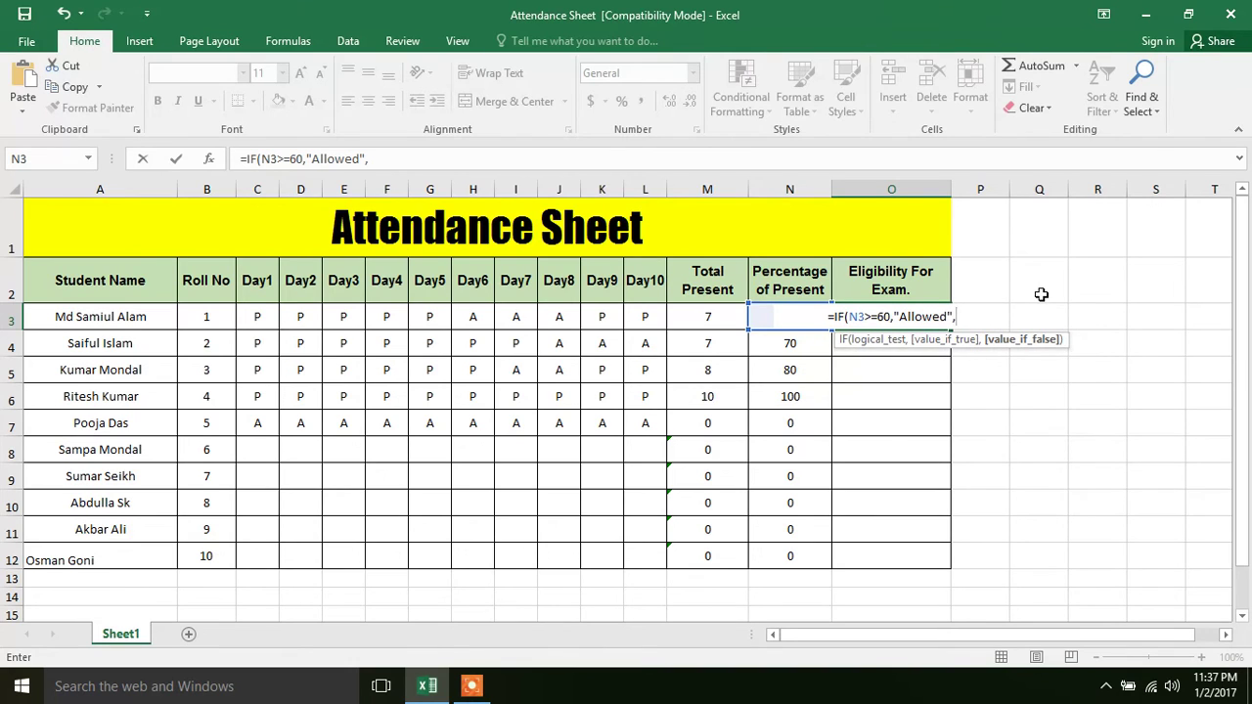
text(")
text(N)
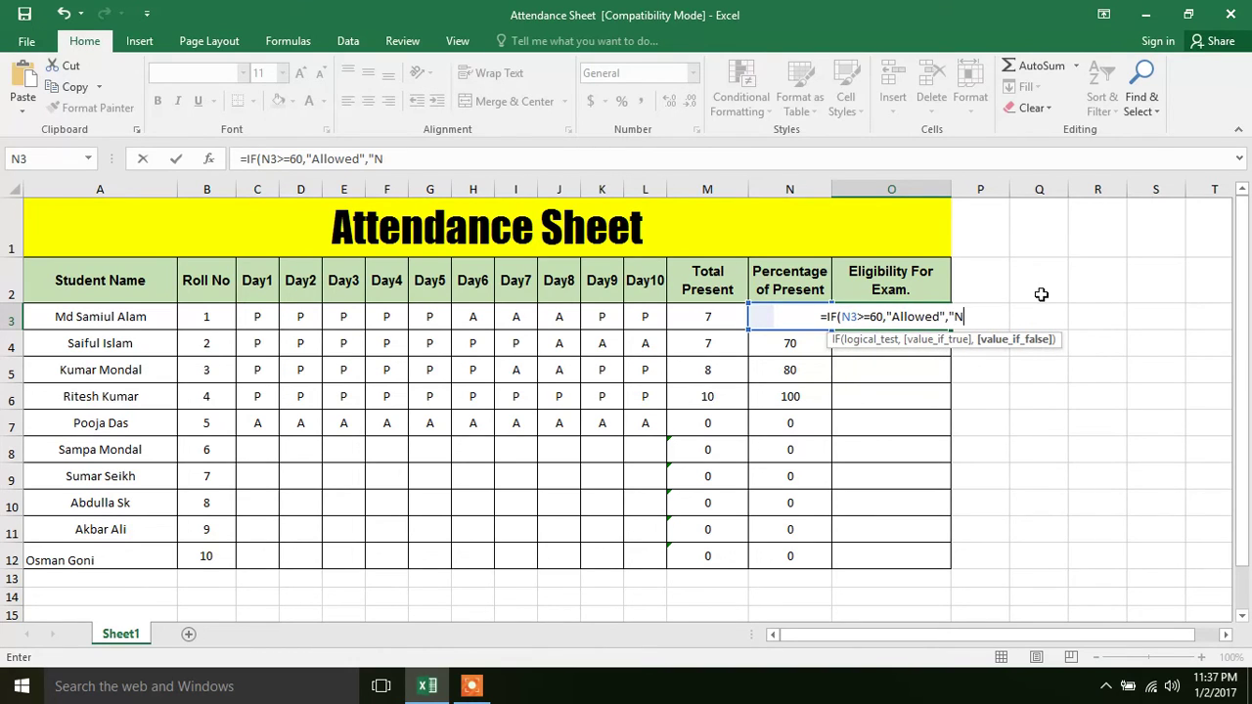
text(ot A)
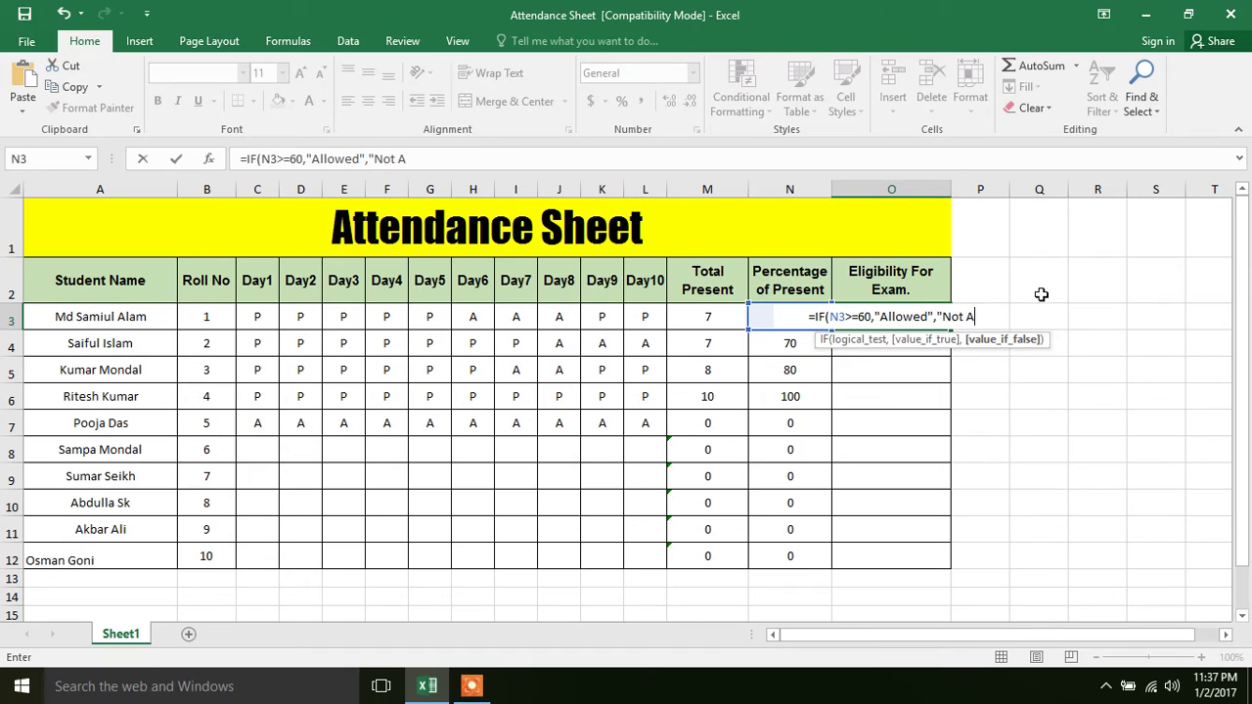
text(llowed)
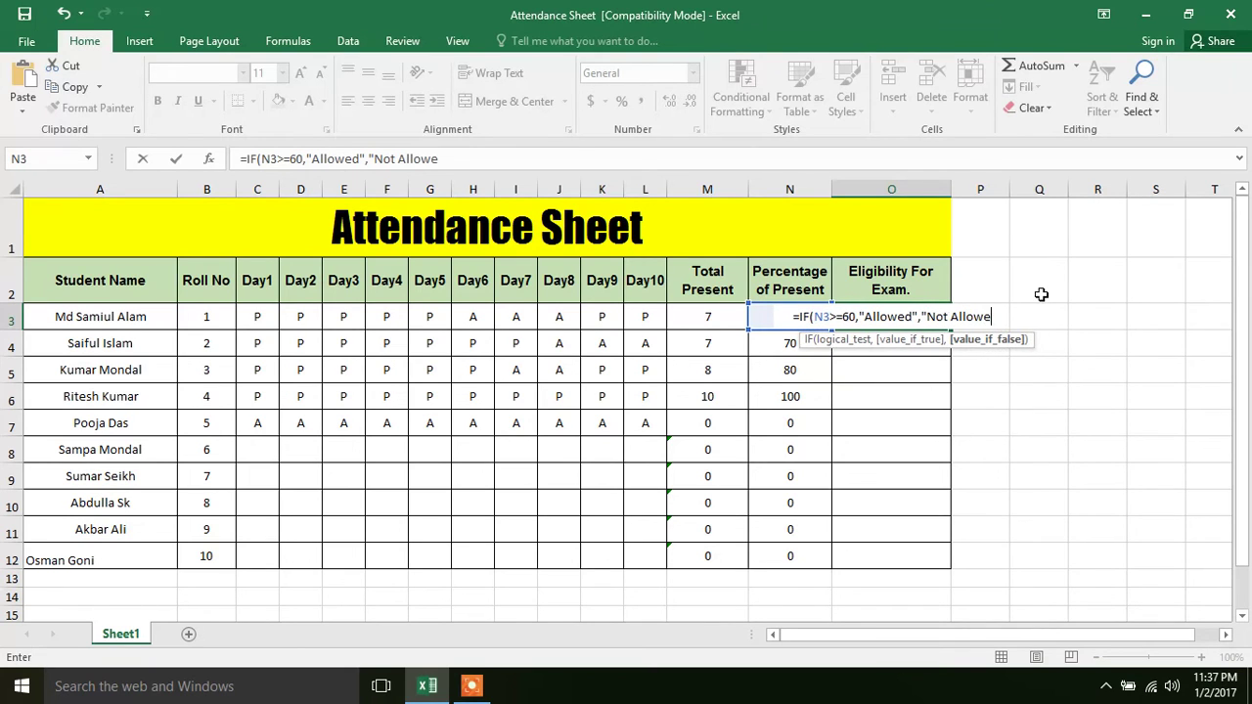
text(")
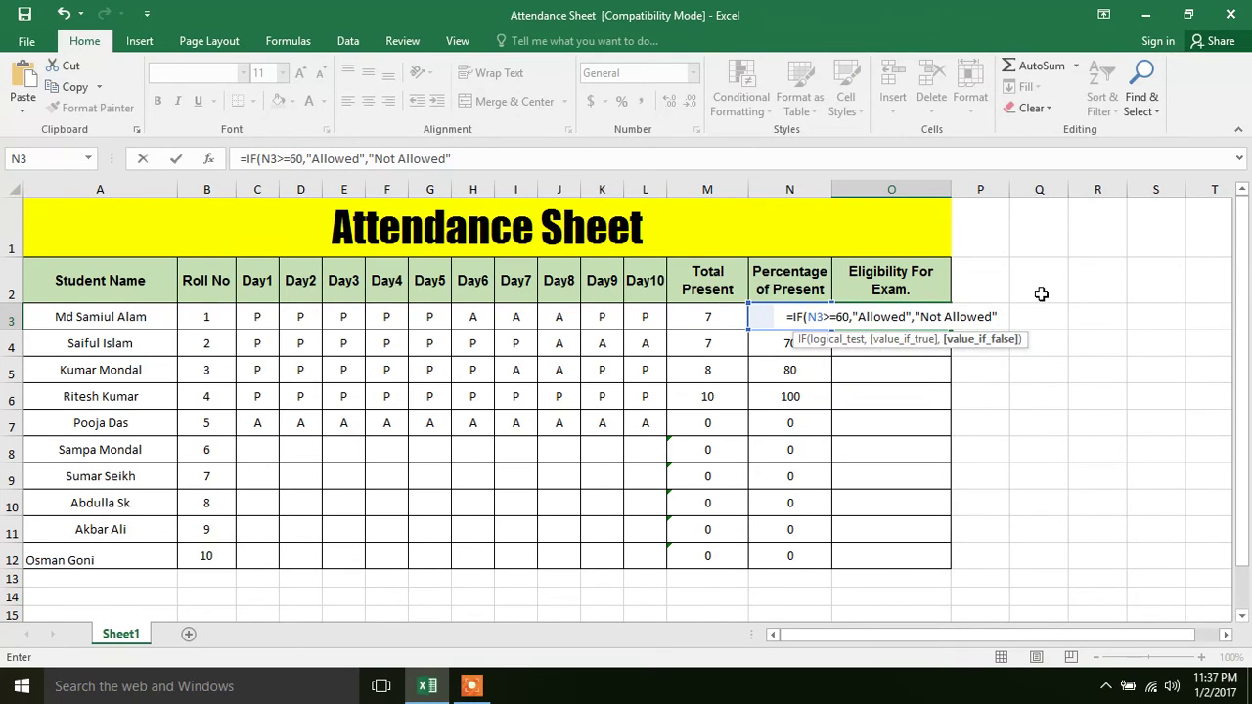
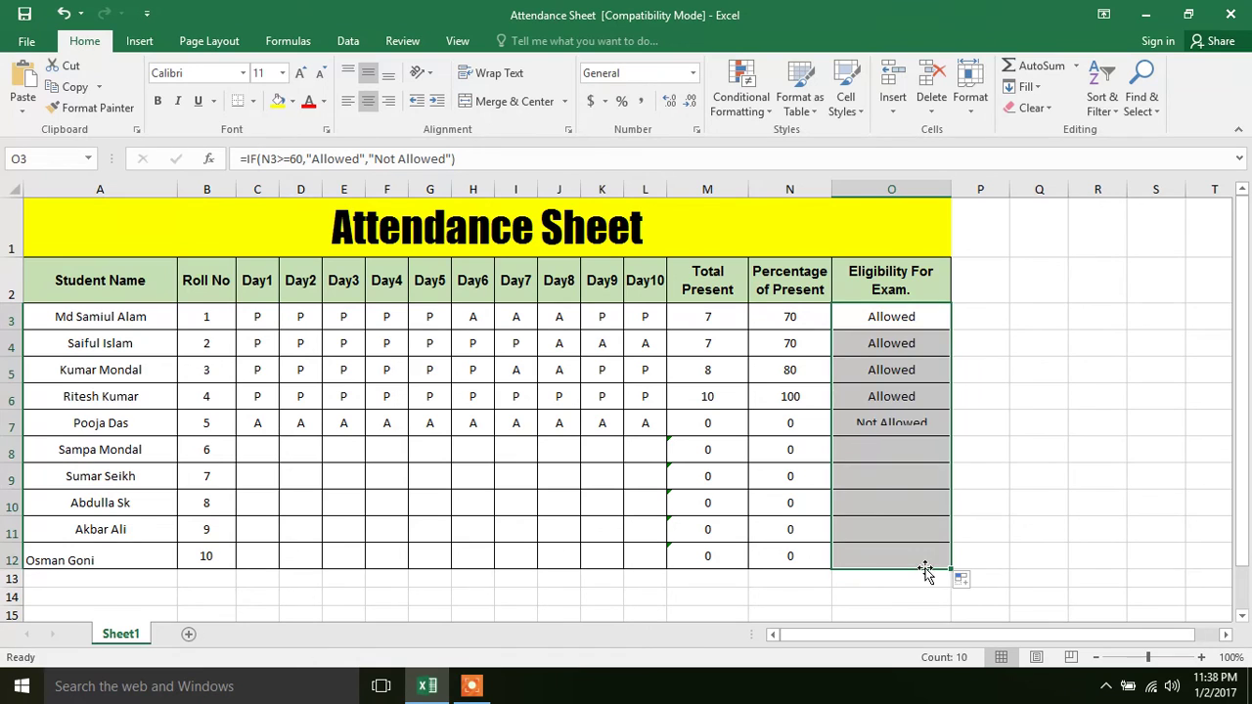
- Change roll number 1's attendance marks for Day1 and Day2 to A
click(260, 319)
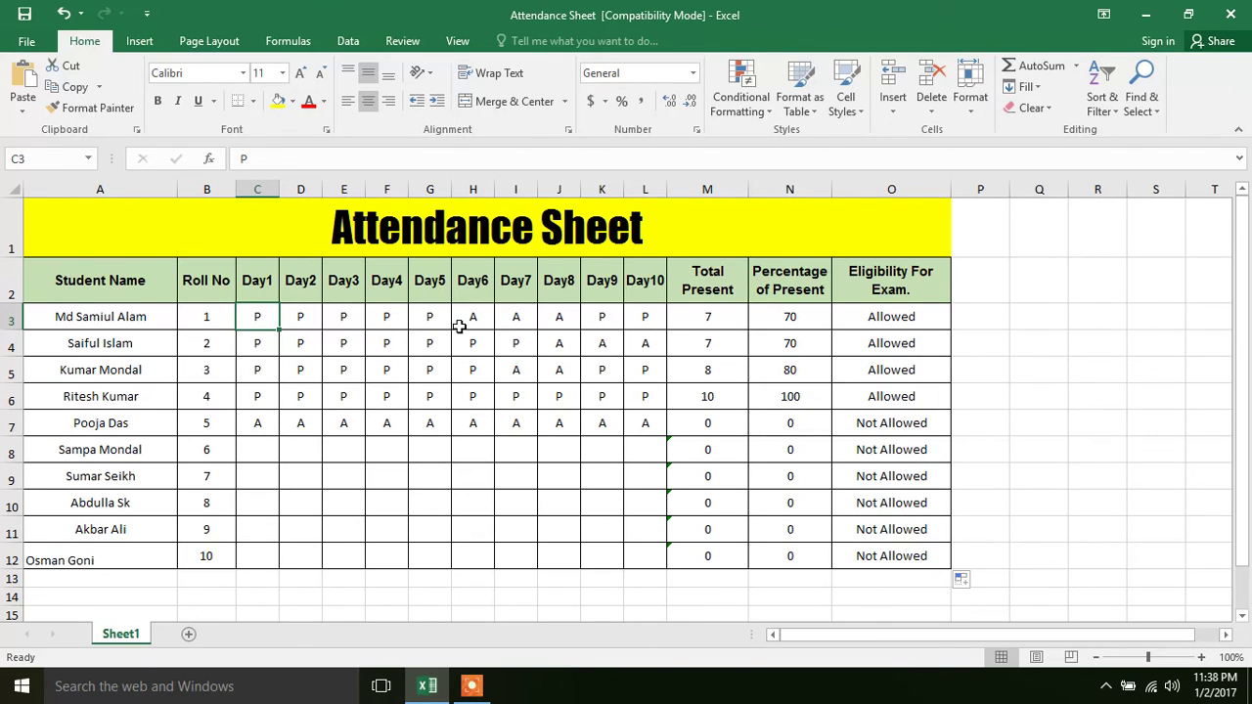
text(a)
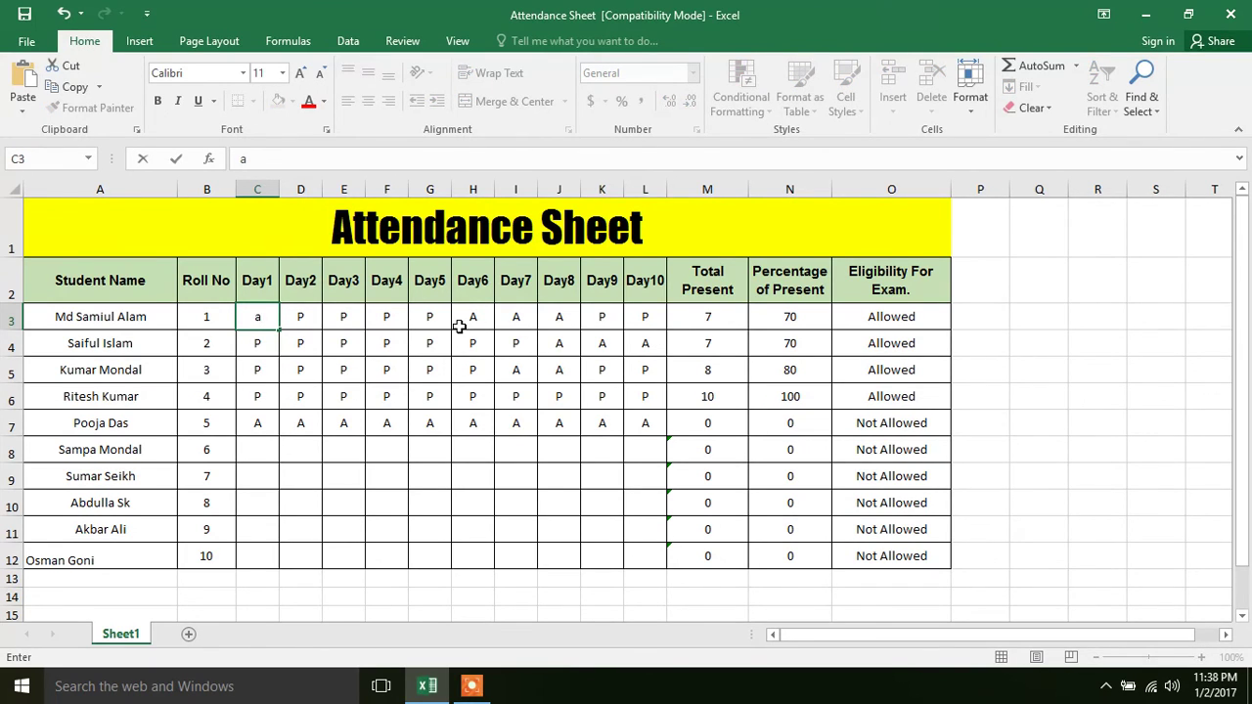
key(Tab)
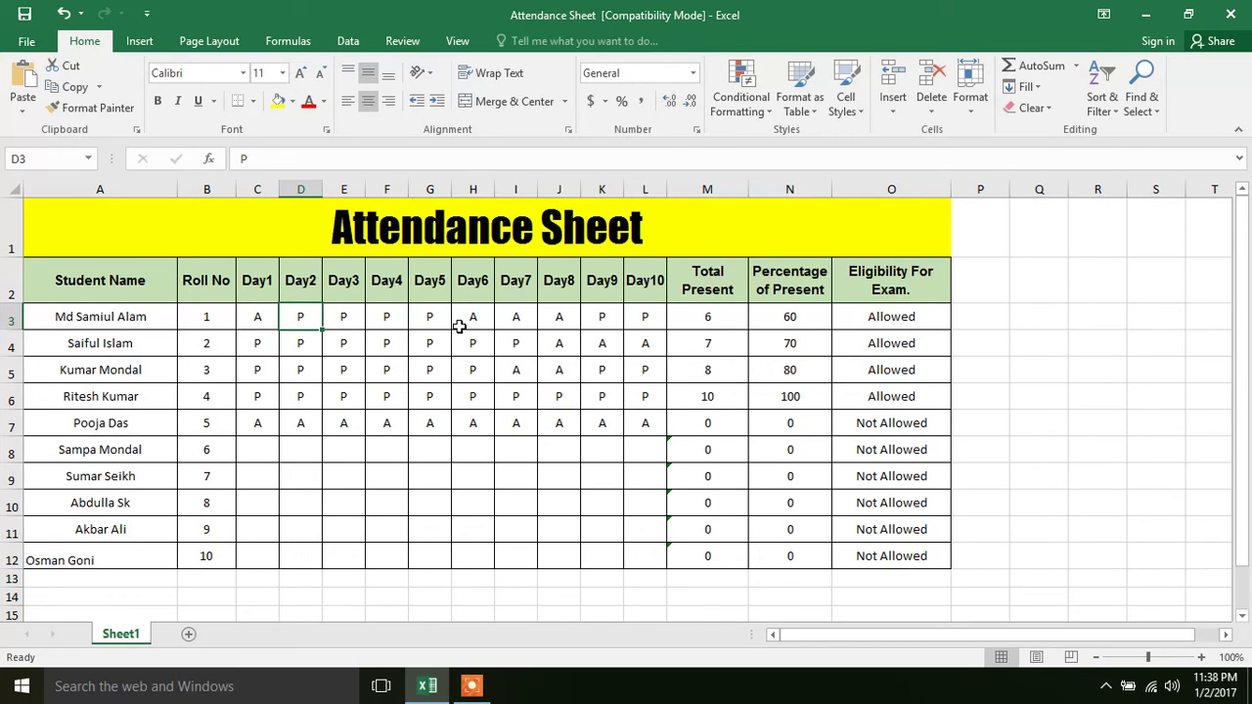
text(A)
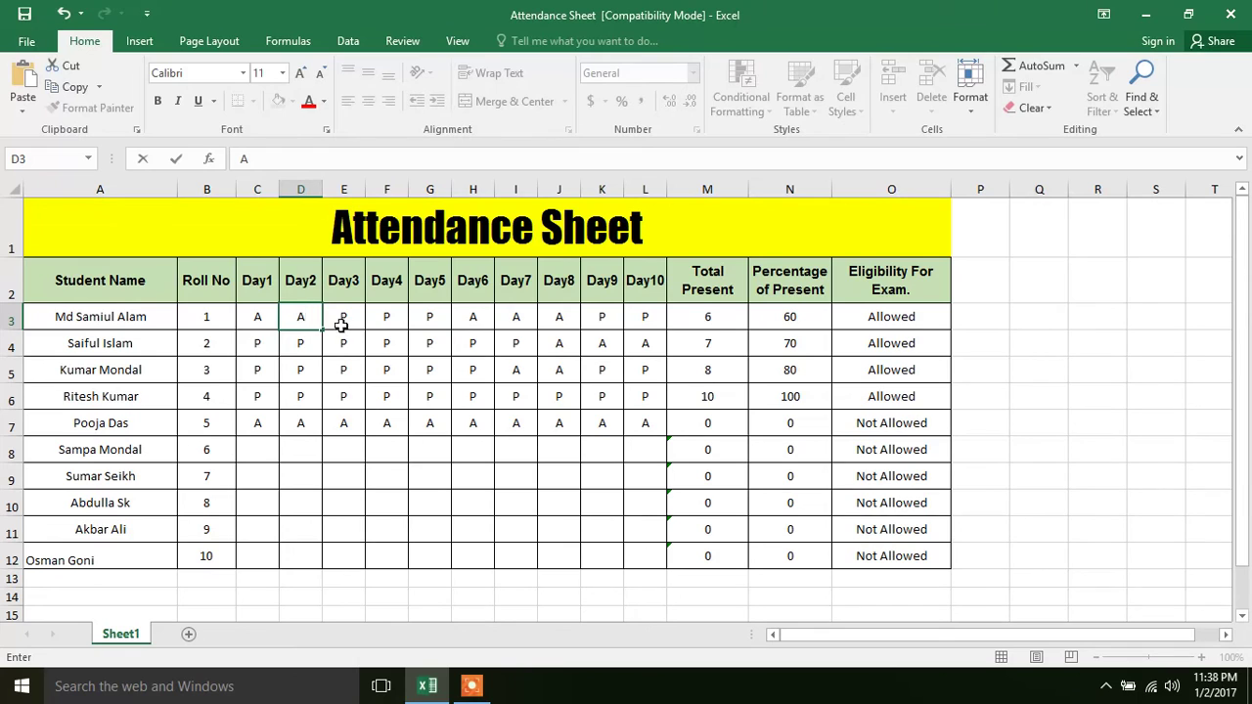
key(Tab)
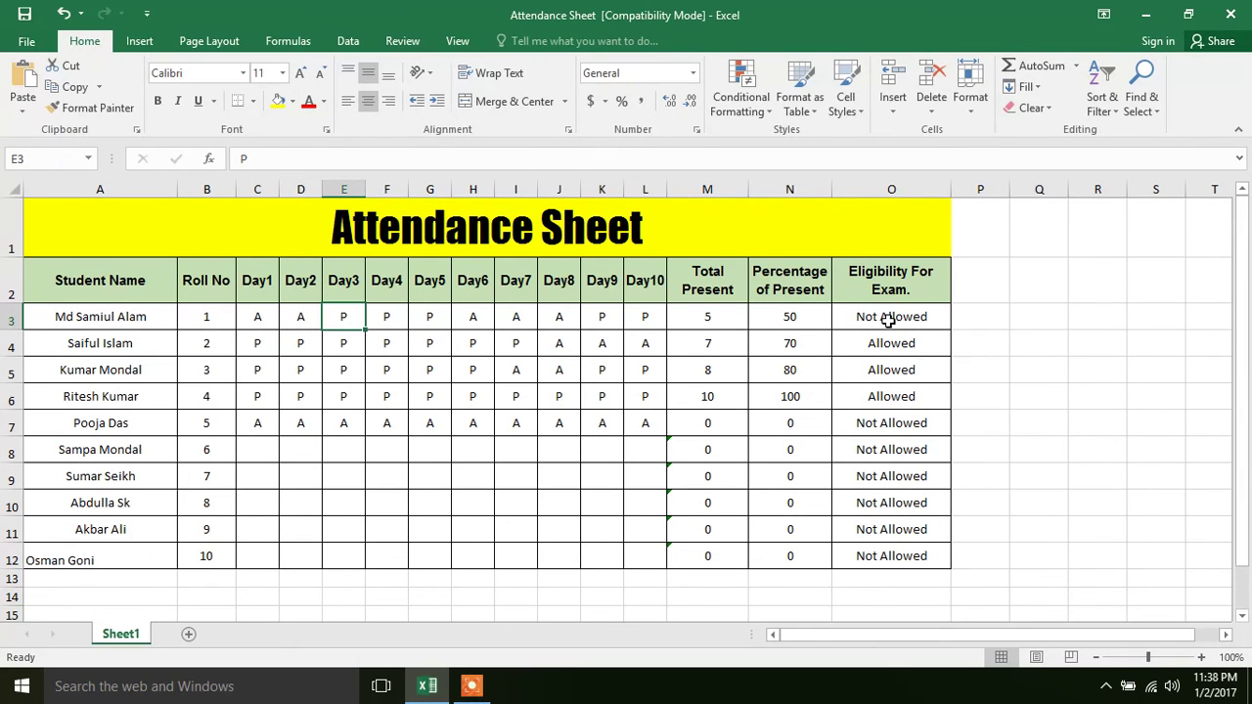
- Mark roll number 6 with P for Day1 through Day6 in row 8
click(255, 451)
text(P)
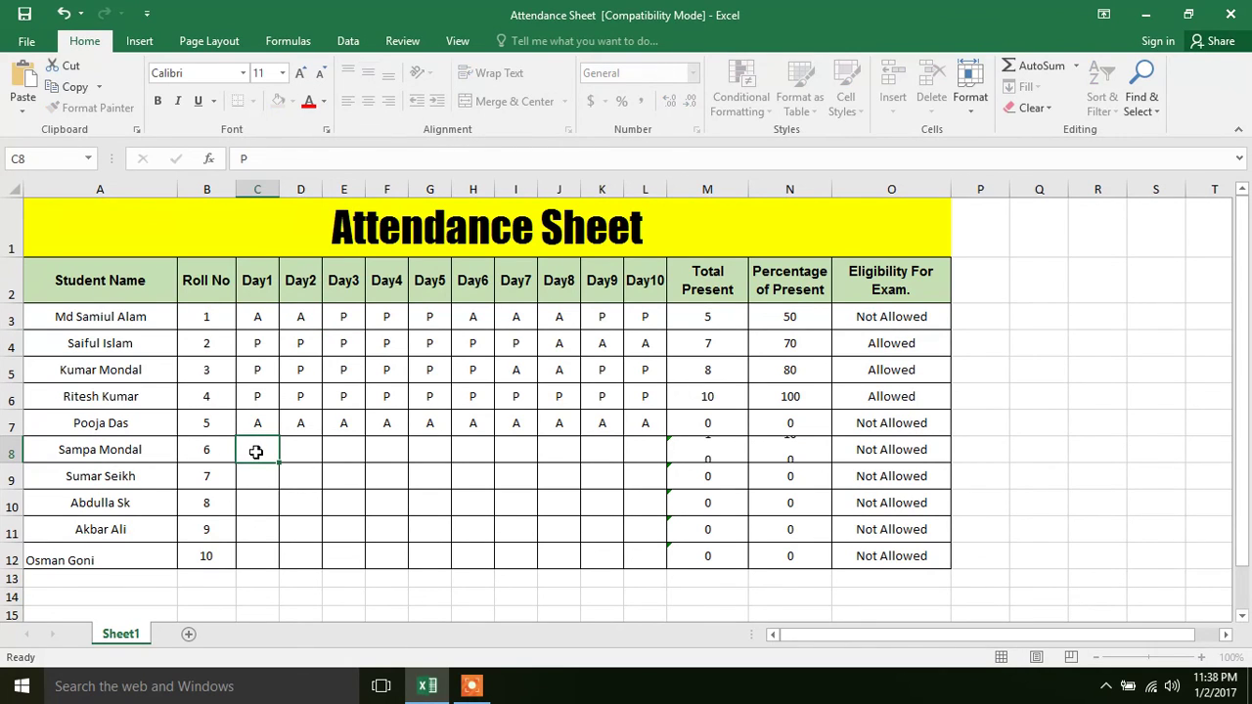
key(Tab)
text(P)
key(Tab)
text(P)
key(Tab)
text(P	P)
key(Tab)
text(P)
key(Tab)
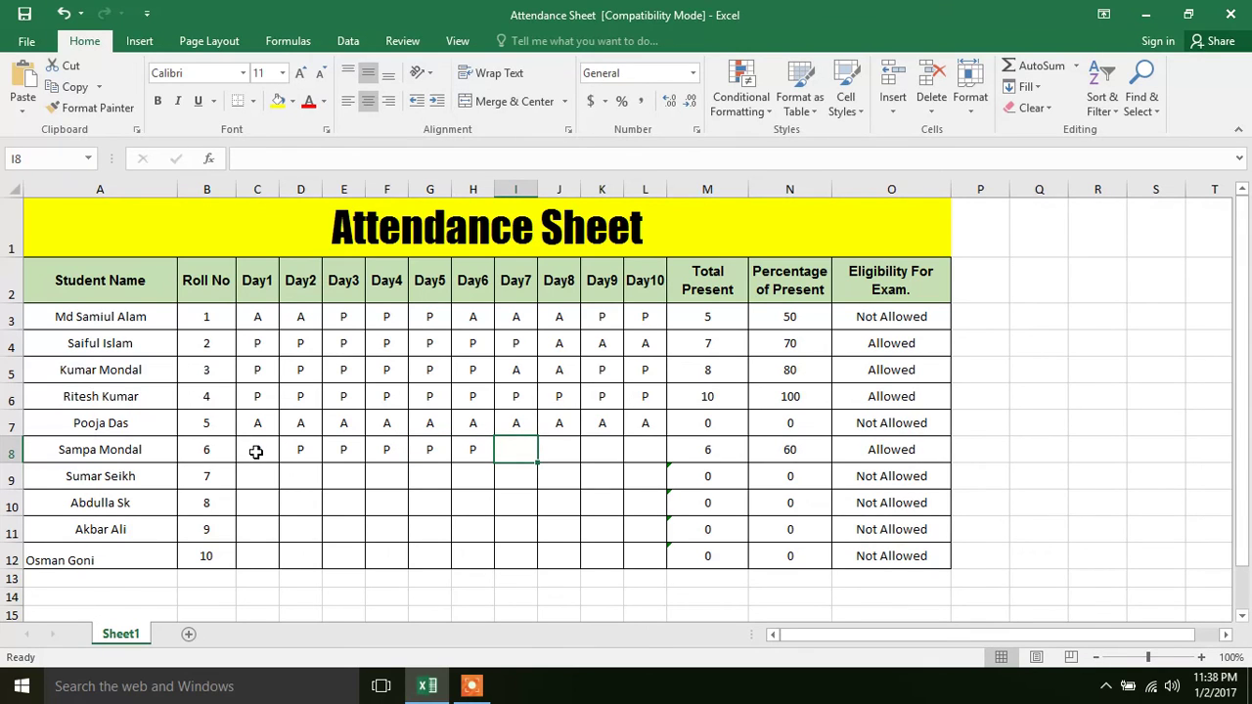
- Complete roll number 6's attendance with A for Day7 through Day10
text(A)
key(Tab)
text(A)
key(Tab)
text(A)
key(Tab)
text(A)
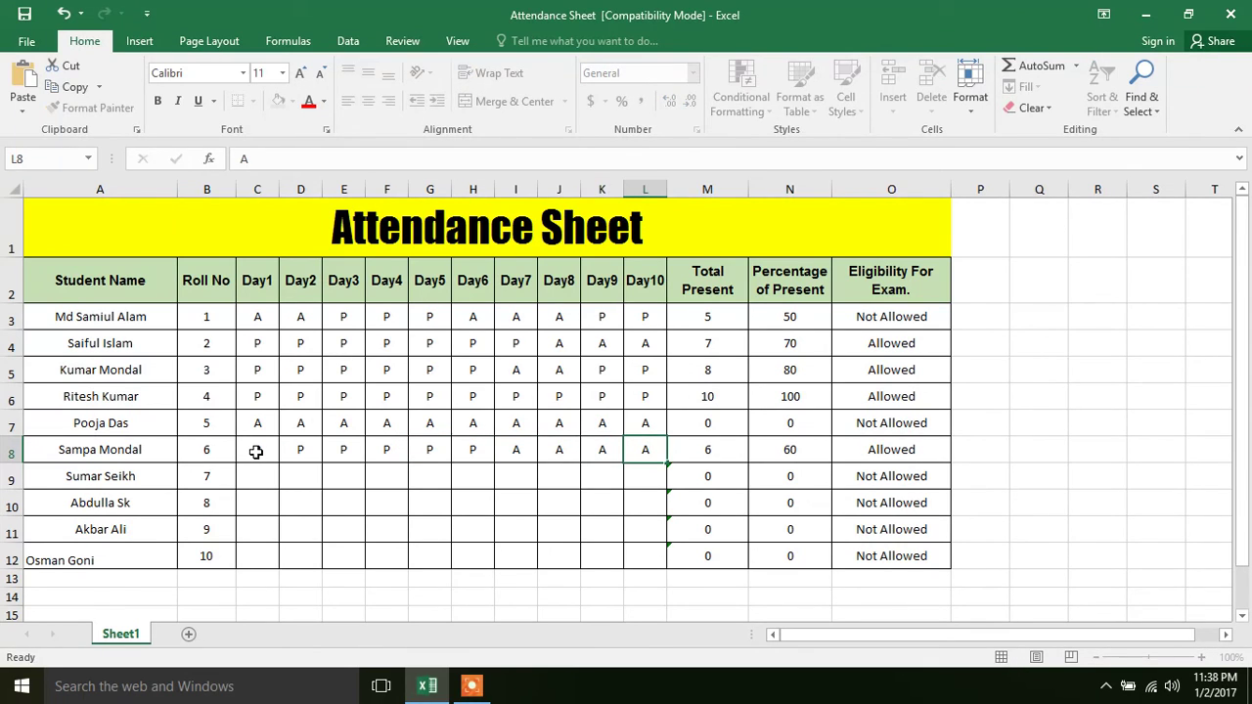
key(Down)
- Mark roll number 7 in row 9 with A for Day1 and Day2 and P for Day3 through Day5
key(Left)
key(Left)
key(Left)
key(Left)
key(Left)
key(Left)
key(Left)
key(Left)
key(Left)
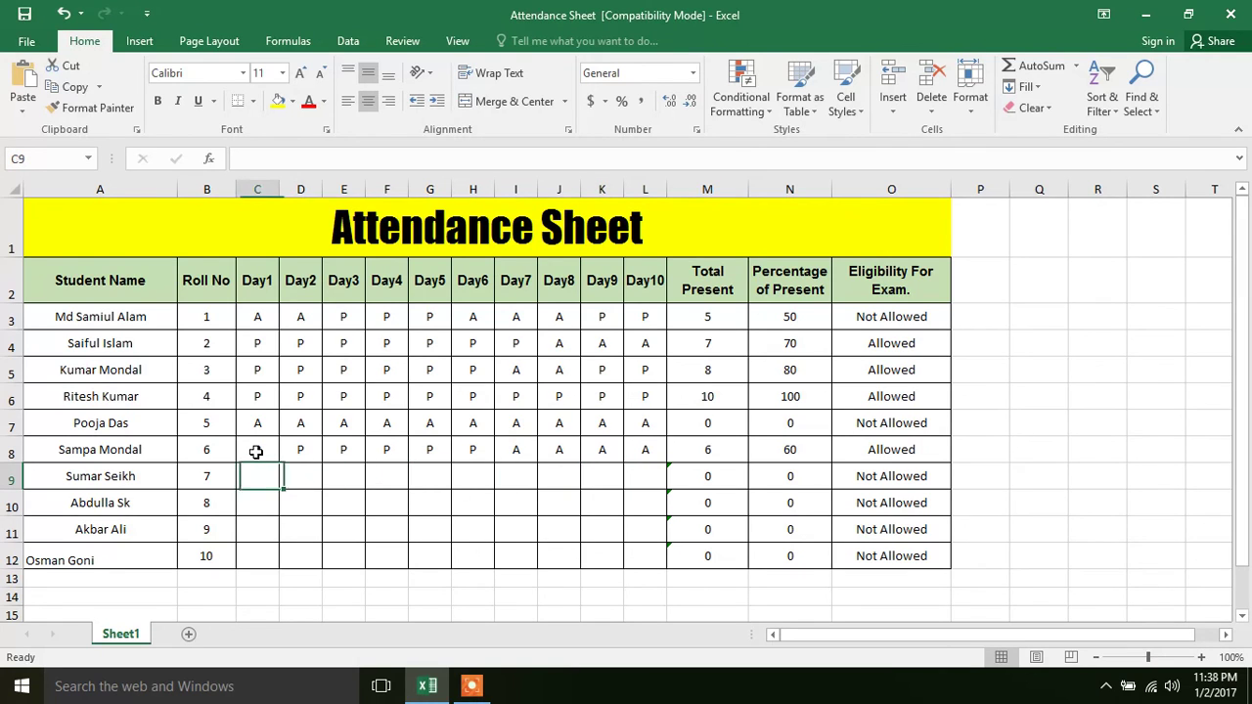
text(A)
key(Tab)
text(A)
key(Tab)
text(P)
key(Tab)
text(P)
key(Tab)
text(P)
key(Tab)
- Complete roll number 7's attendance with A for Day6 through Day8, P for Day9 and A for Day10
text(A)
key(Tab)
text(A)
key(Tab)
text(A)
key(Tab)
text(P)
key(Tab)
text(A)
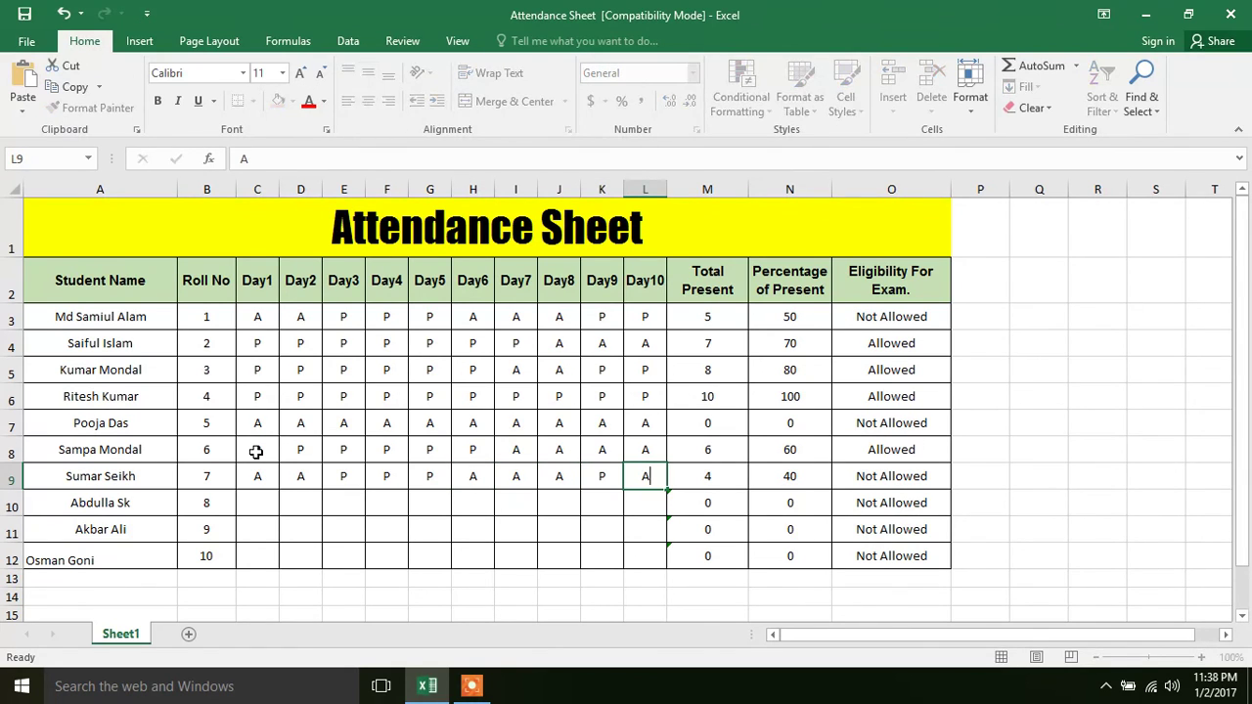
key(Tab)
- Mark roll number 8 in row 10 with P for Day1 through Day8 and A for Day9 and Day10
key(Down)
key(Left)
key(Left)
key(Left)
key(Left)
key(Left)
key(Left)
key(Left)
key(Left)
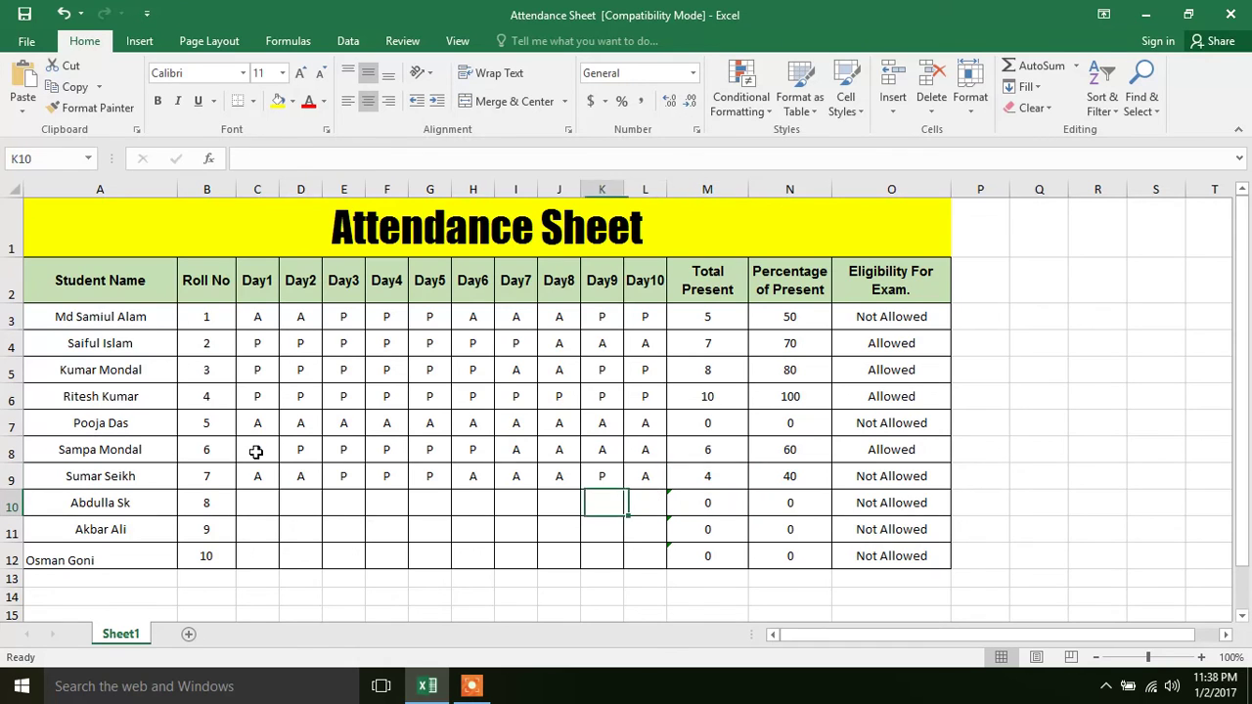
key(Left)
key(Left)
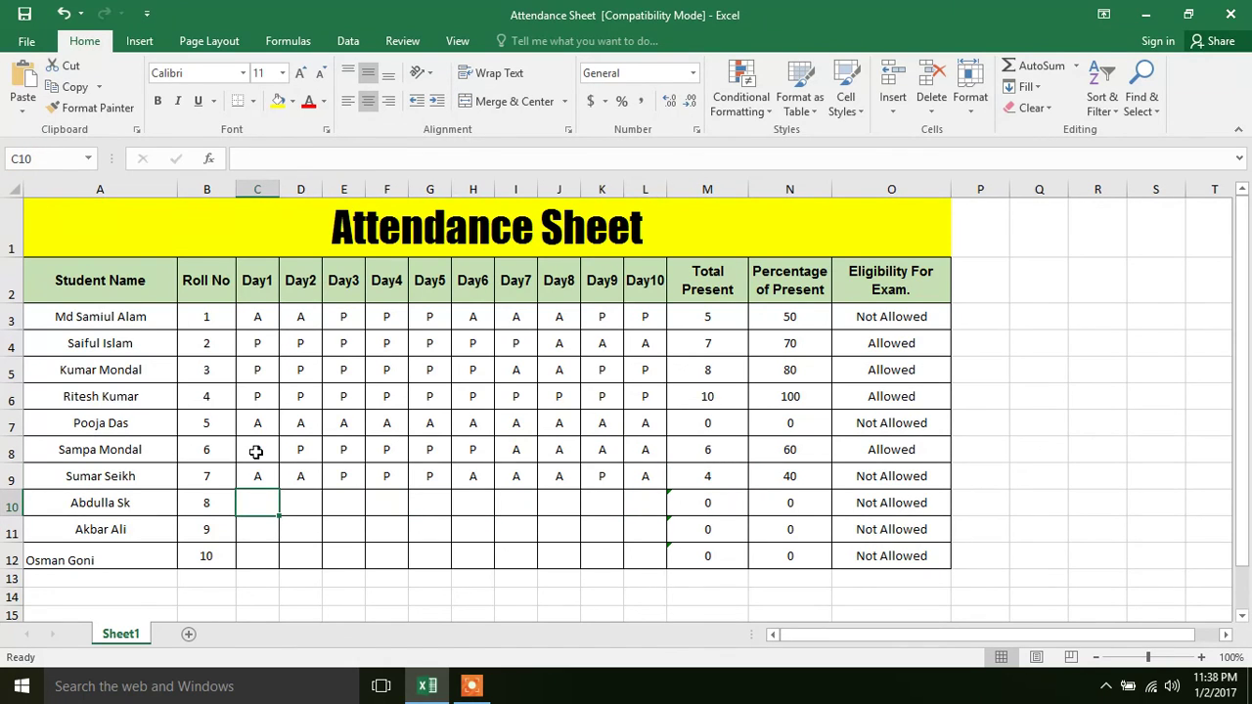
text(P	P	P	P	P)
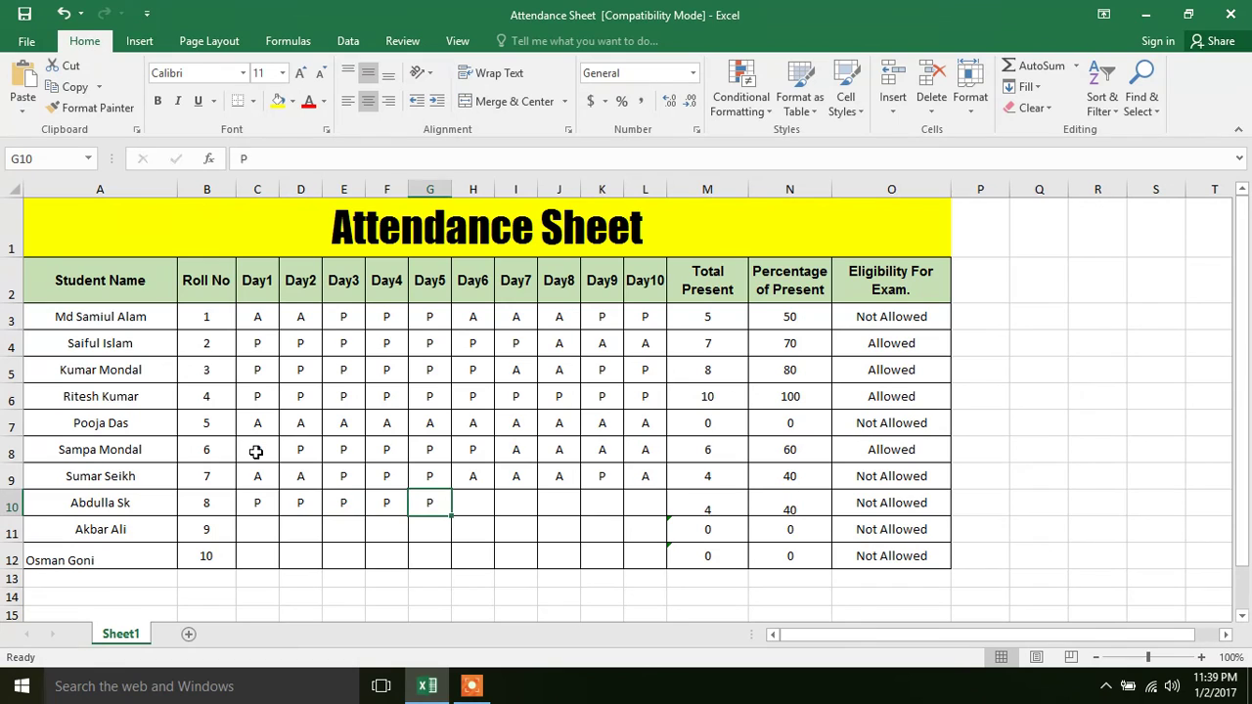
text(	P	P	P	A	A)
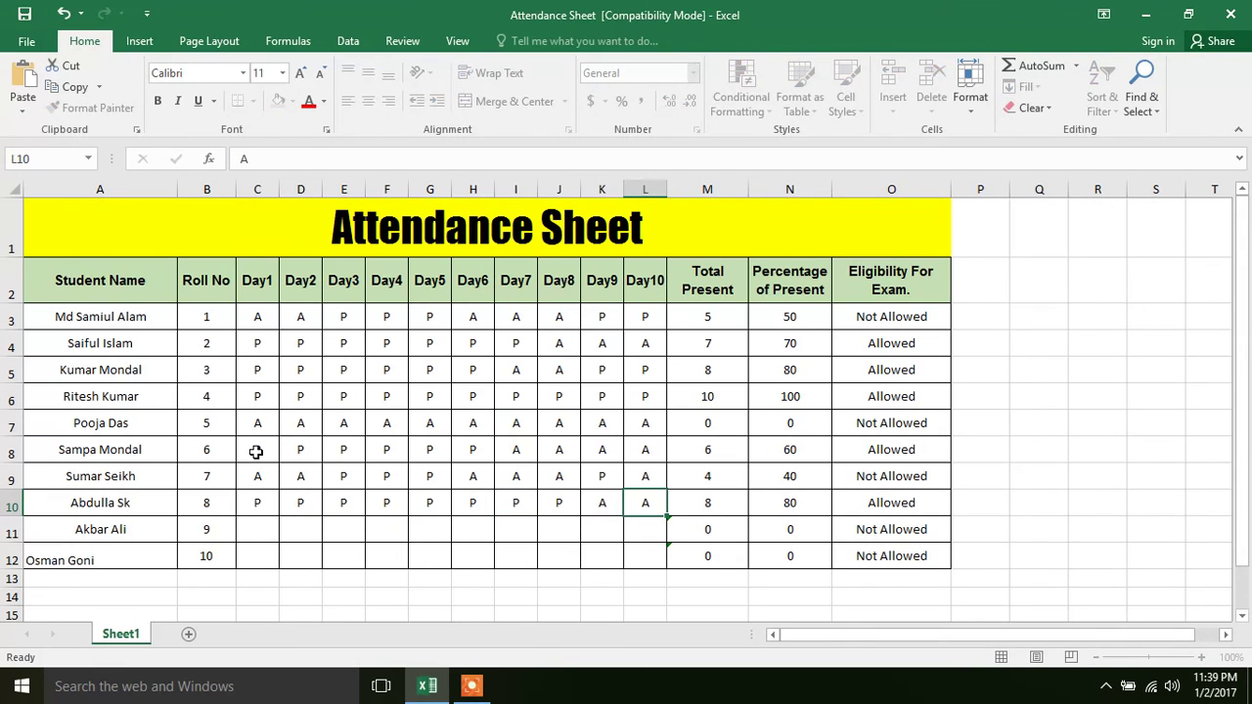
- Mark roll number 9 in row 11 with P for all ten days, Day1 through Day10
key(Down)
key(Left)
key(Left)
key(Left)
key(Left)
key(Left)
key(Left)
key(Left)
key(Left)
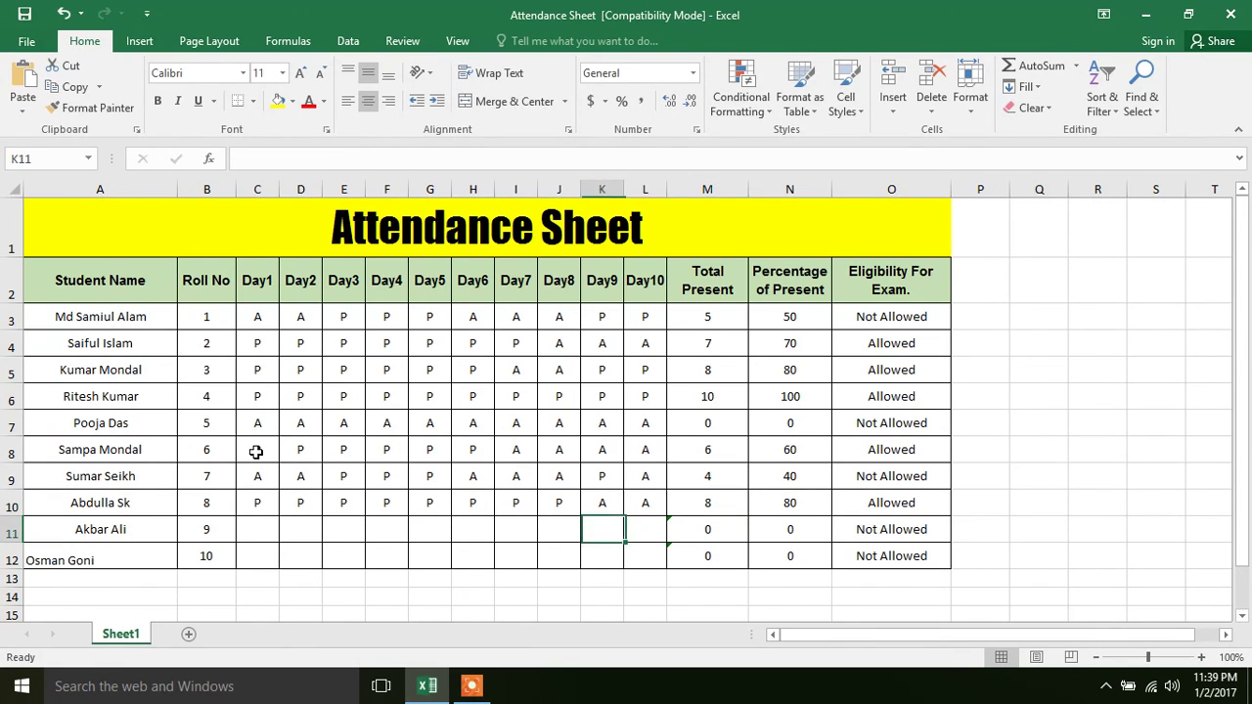
key(Left)
key(Left)
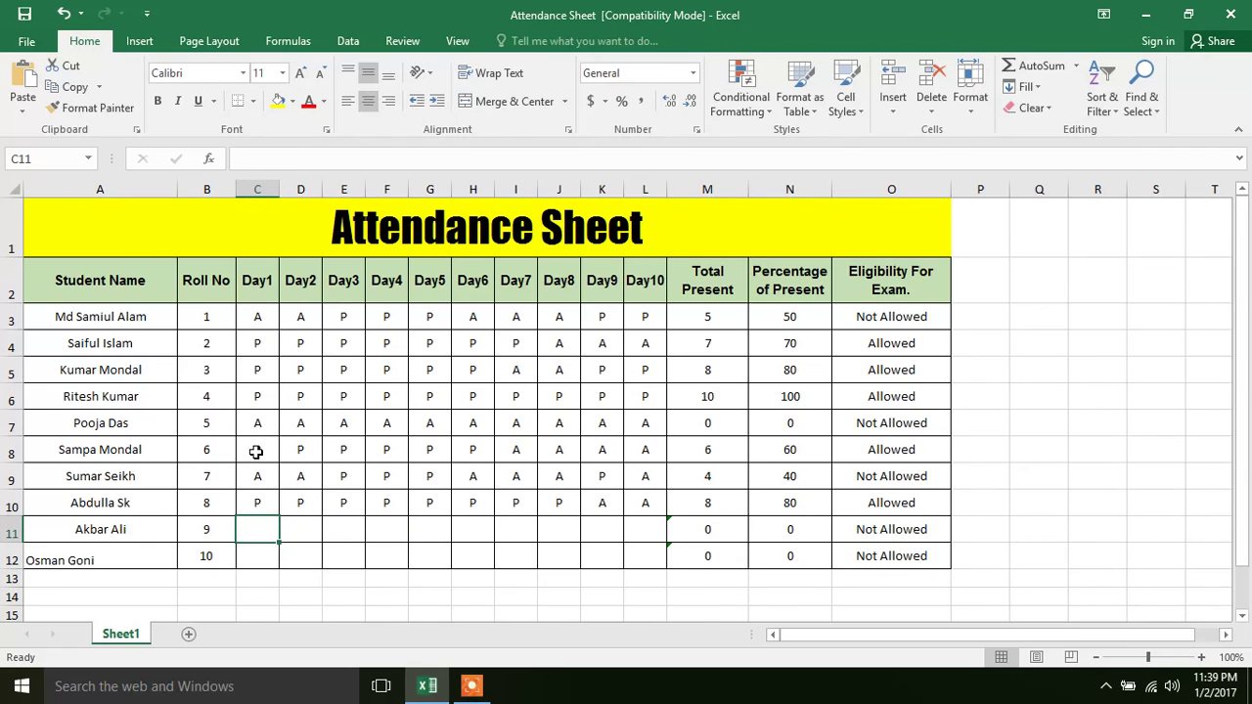
text(P	P	P	P	P	P	)
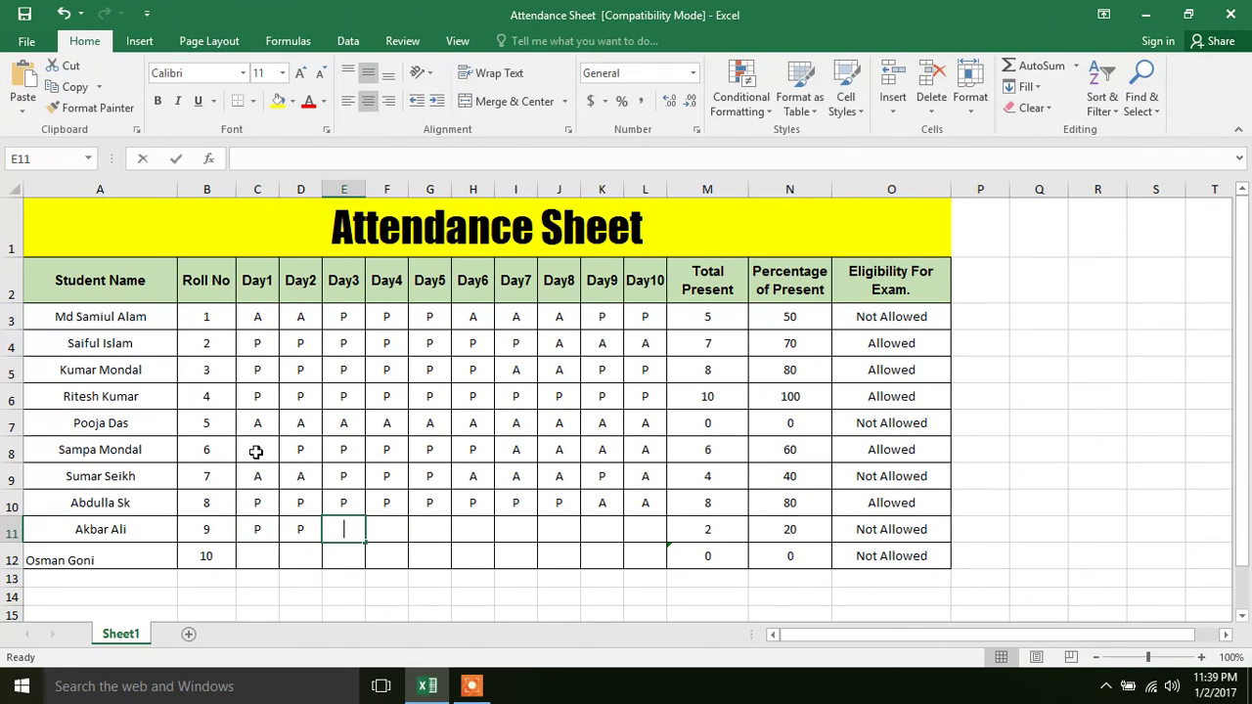
text(P	P	P	P)
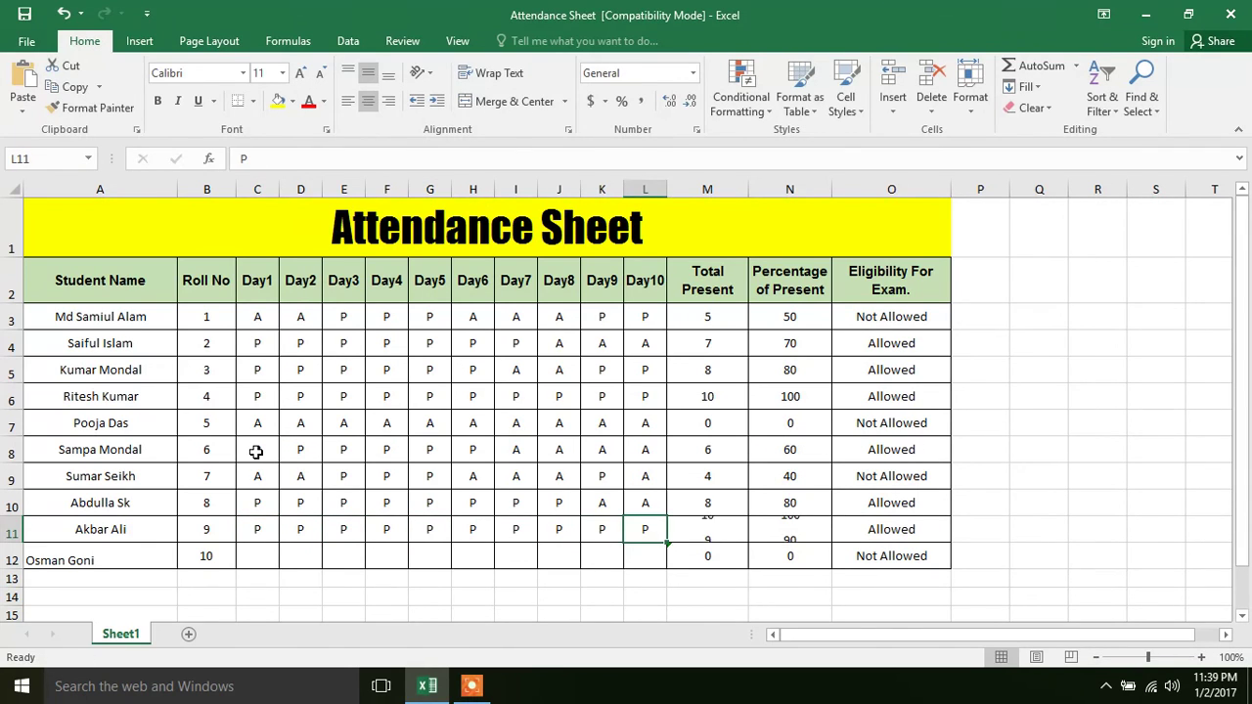
- Mark roll number 10 in row 12 with A for Day1 through Day5 and P for Day7 and Day8
key(Down)
key(Left)
key(Left)
key(Left)
key(Left)
key(Left)
key(Left)
key(Left)
key(Left)
key(Left)
key(Left)
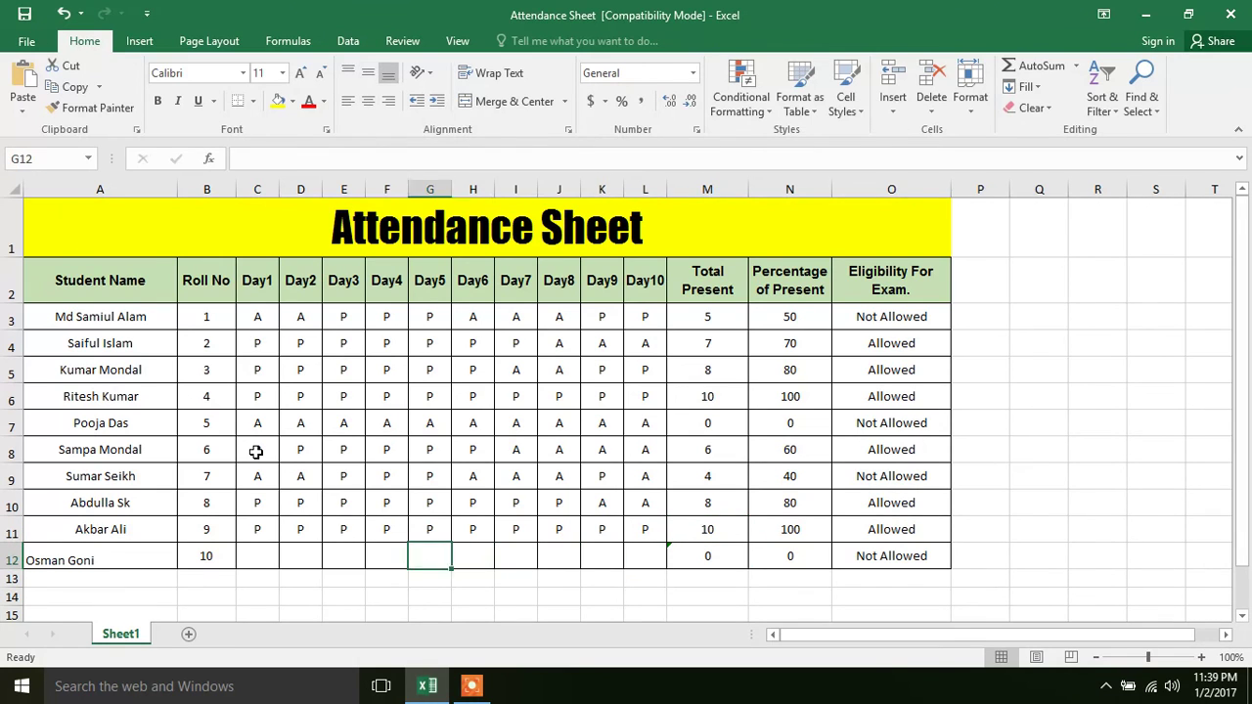
text(A	A	A	A	A	A)
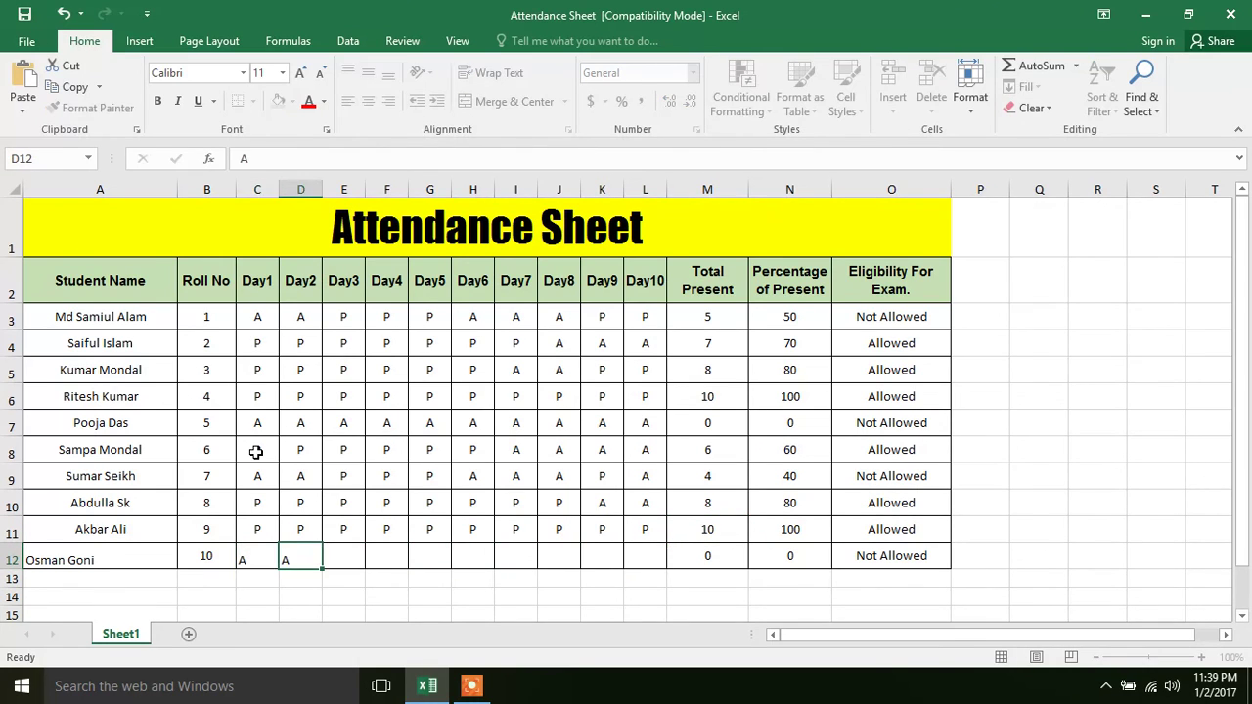
text(P	P	P)
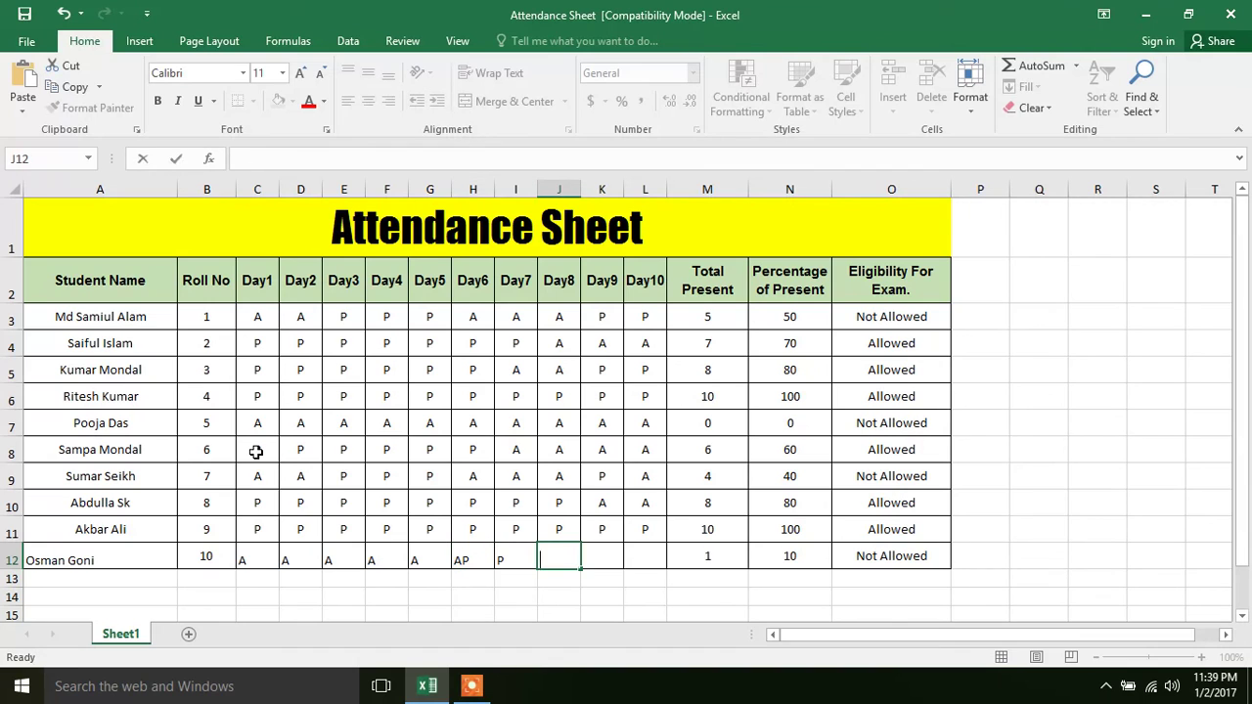
key(ctrl+Return)
- Correct roll number 10's Day6 mark in row 12 to a single P
key(Left)
key(Left)
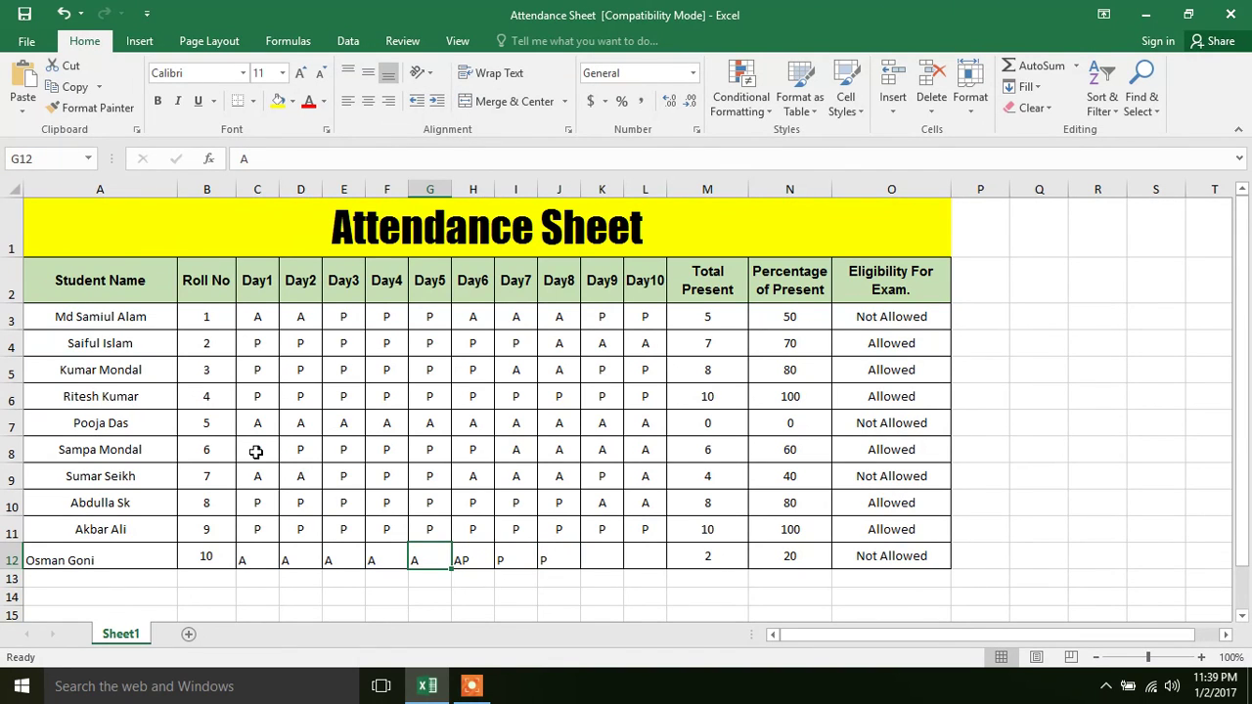
text(P)
key(ctrl+Return)
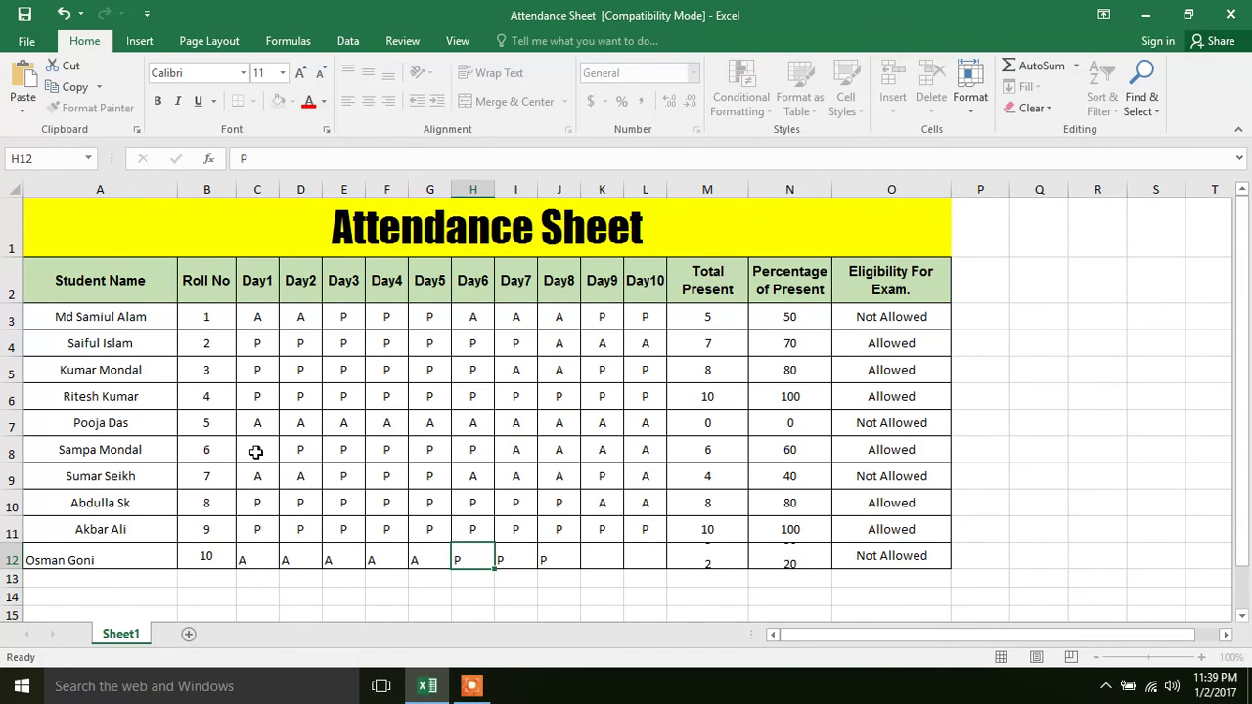
- Complete roll number 10's attendance with A for Day9 and P for Day10
key(Right)
key(Right)
key(Right)
text(A)
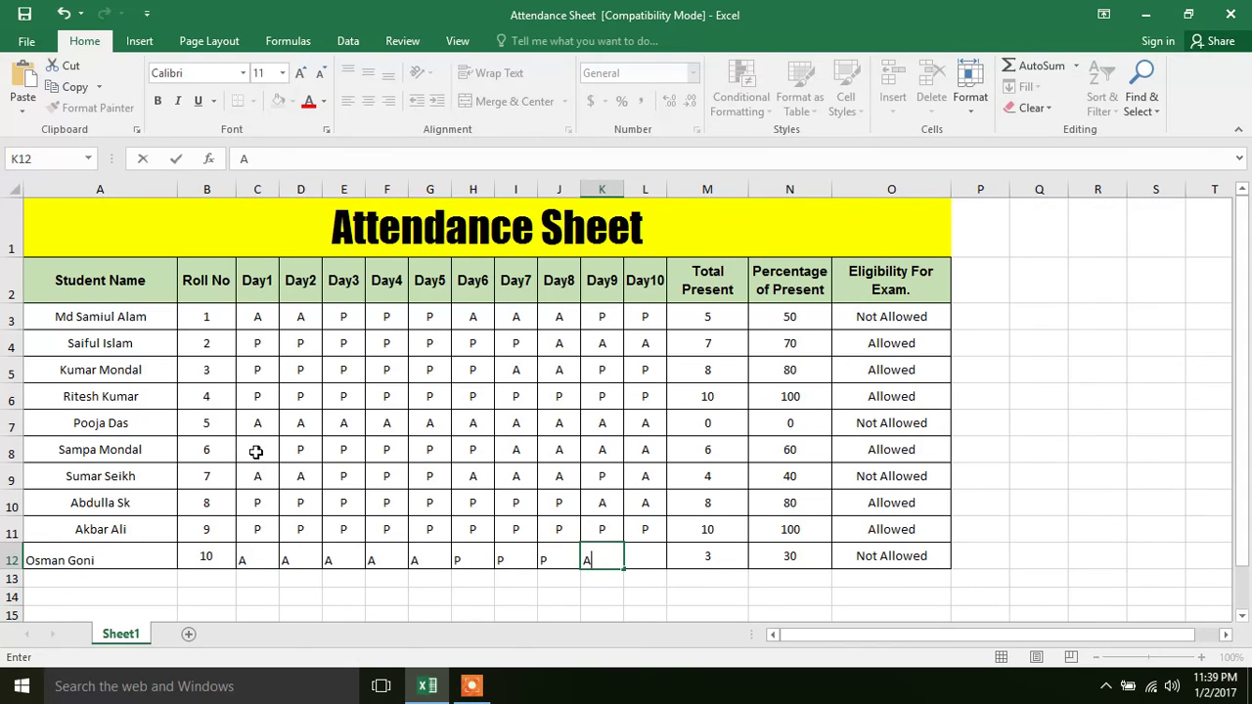
key(Tab)
text(P)
key(Tab)
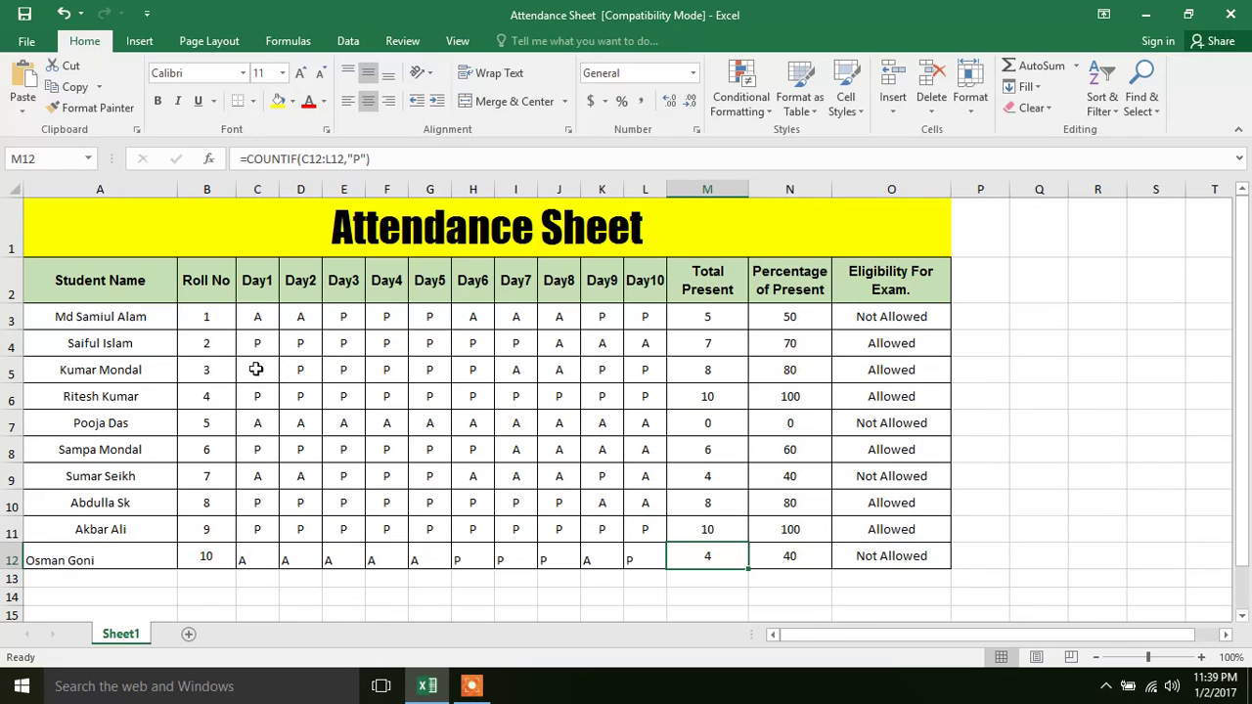
- Center the student name in cell A12 horizontally and align it to the middle vertically
click(134, 550)
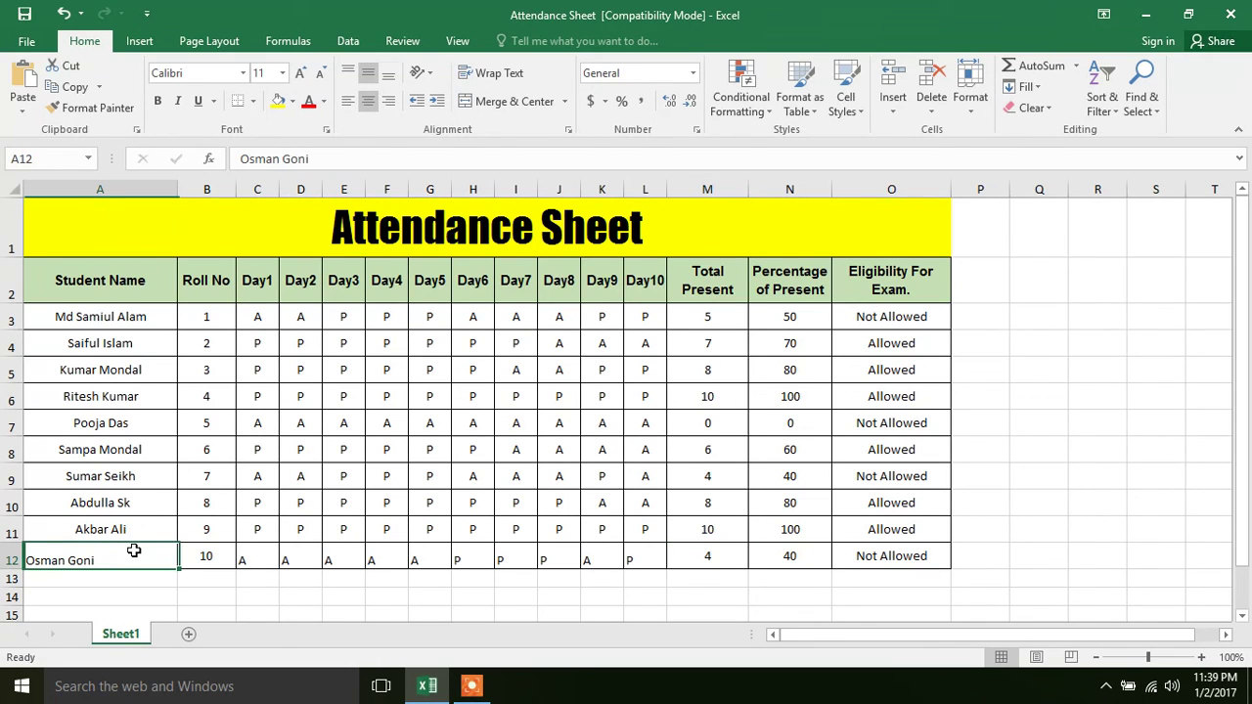
click(369, 102)
click(368, 73)
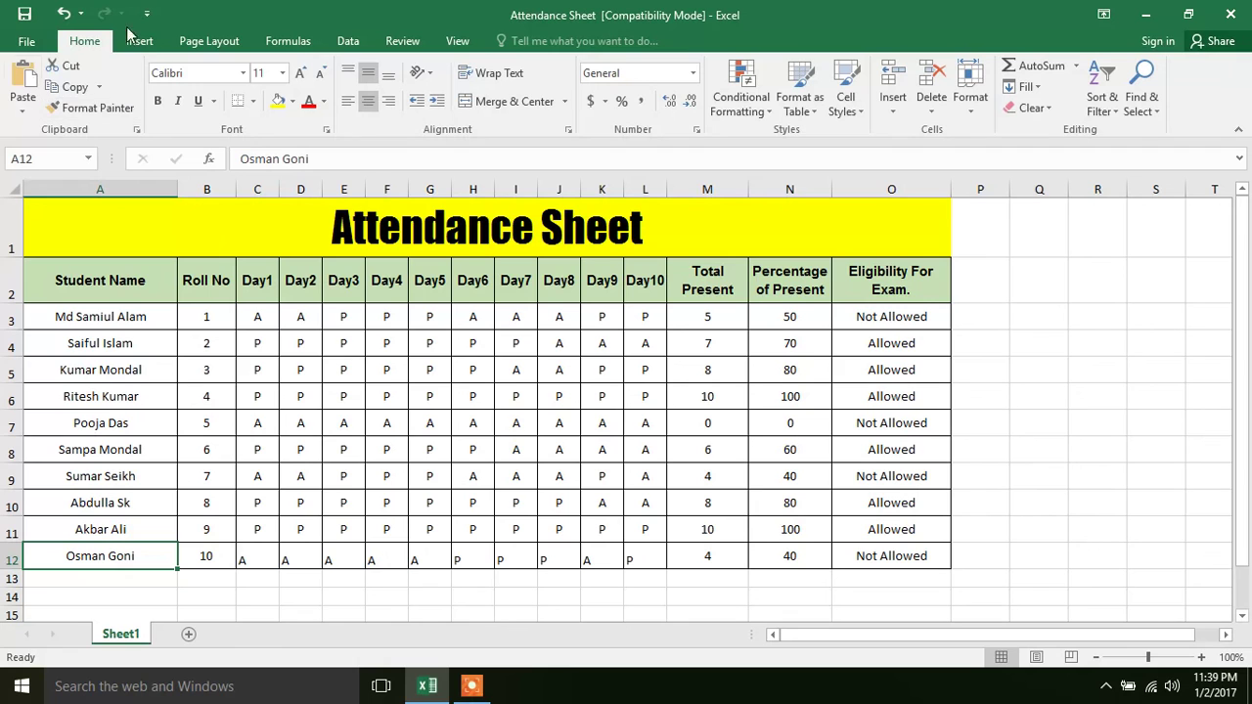
- Save the workbook and continue past the compatibility check, keeping the current file format
key(ctrl+s)
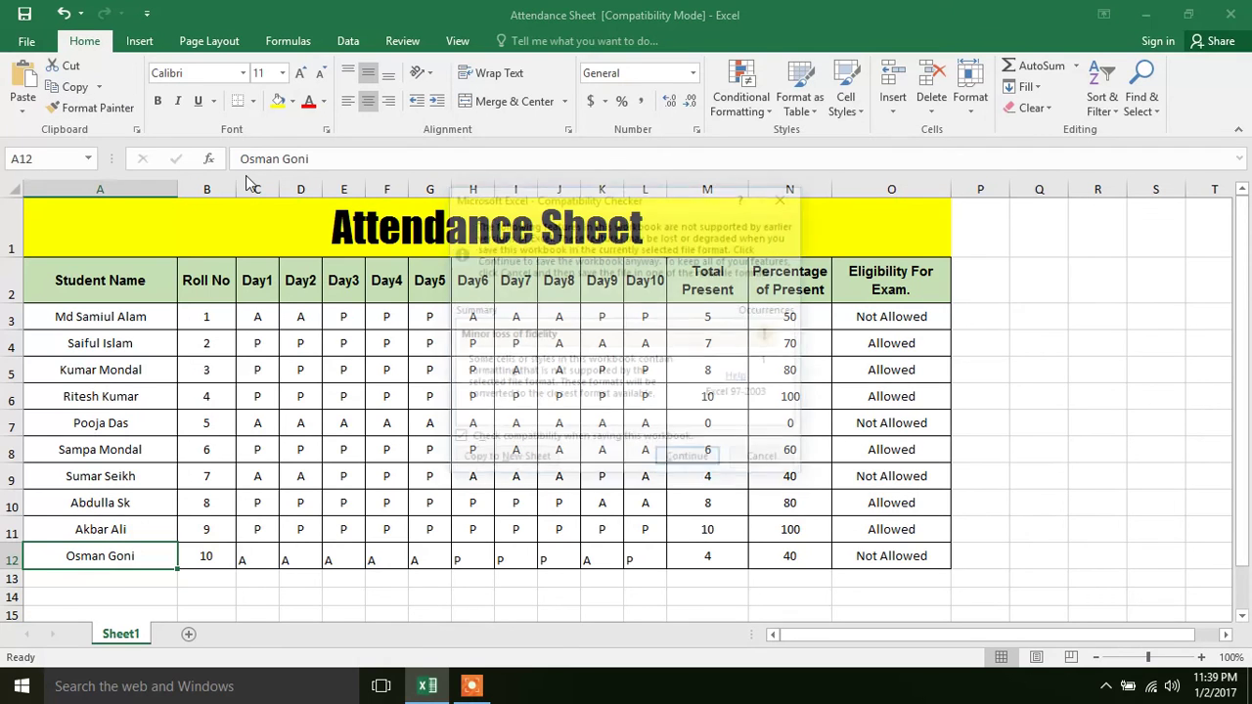
click(675, 459)
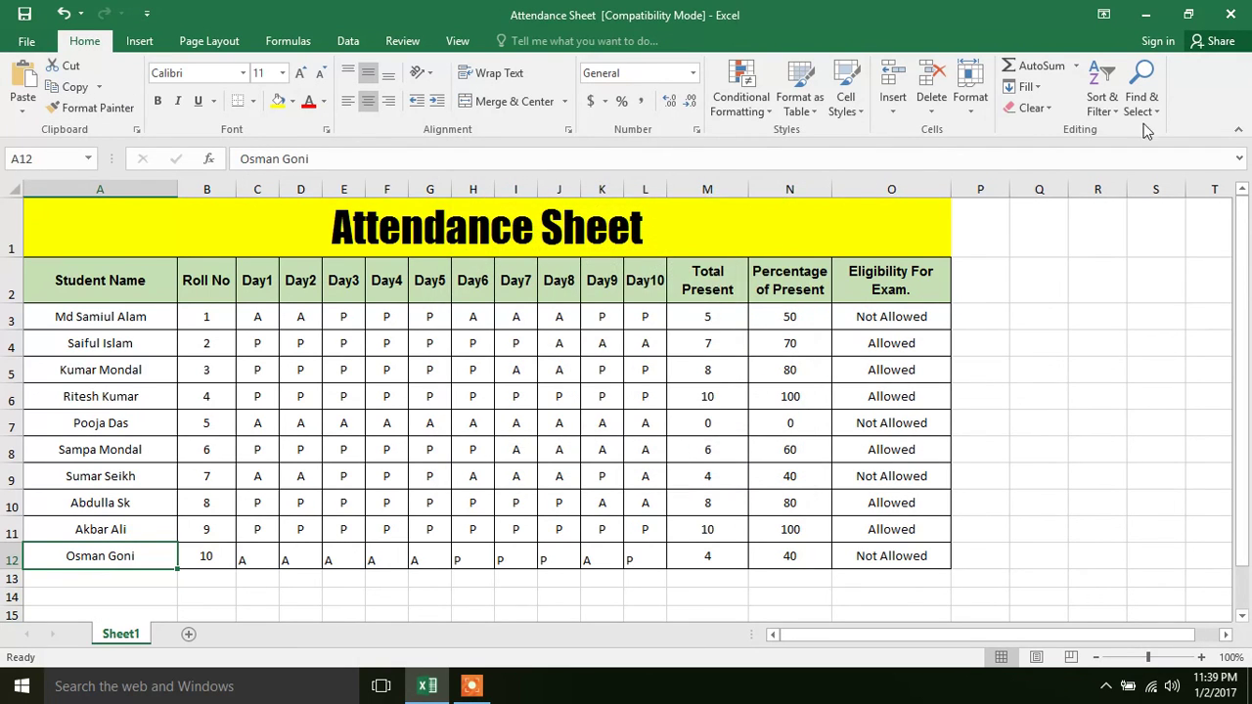
click(484, 686)
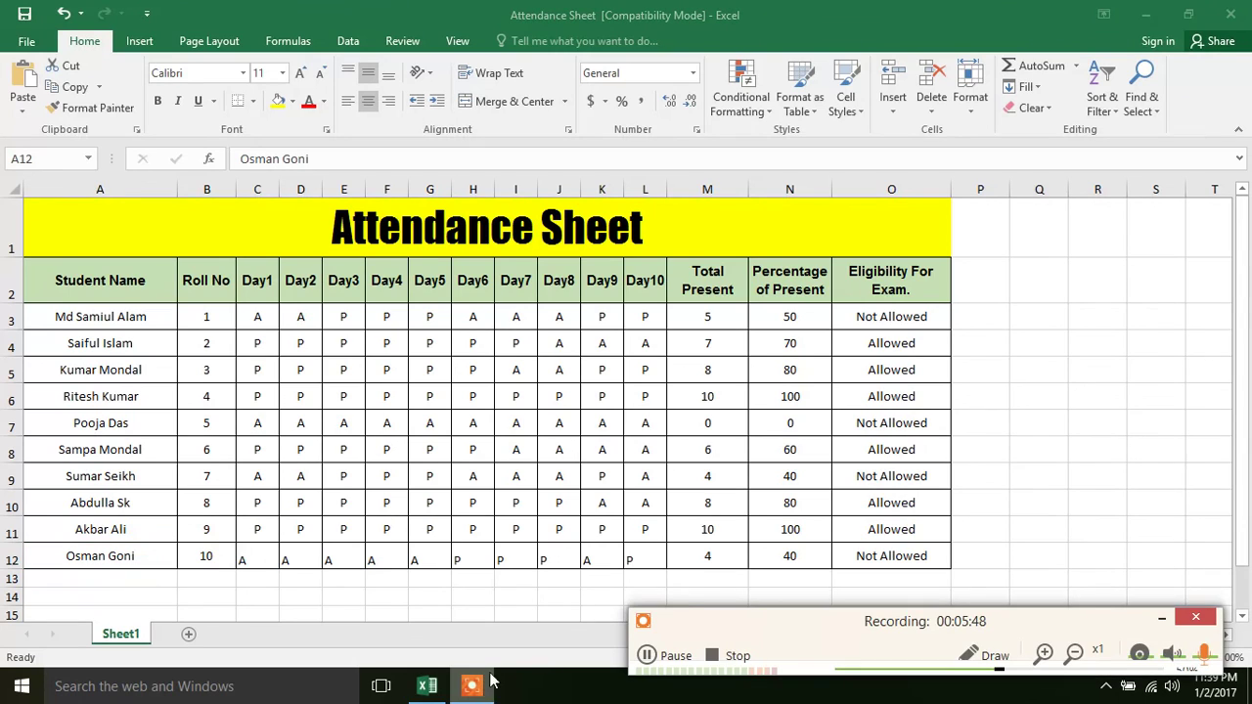